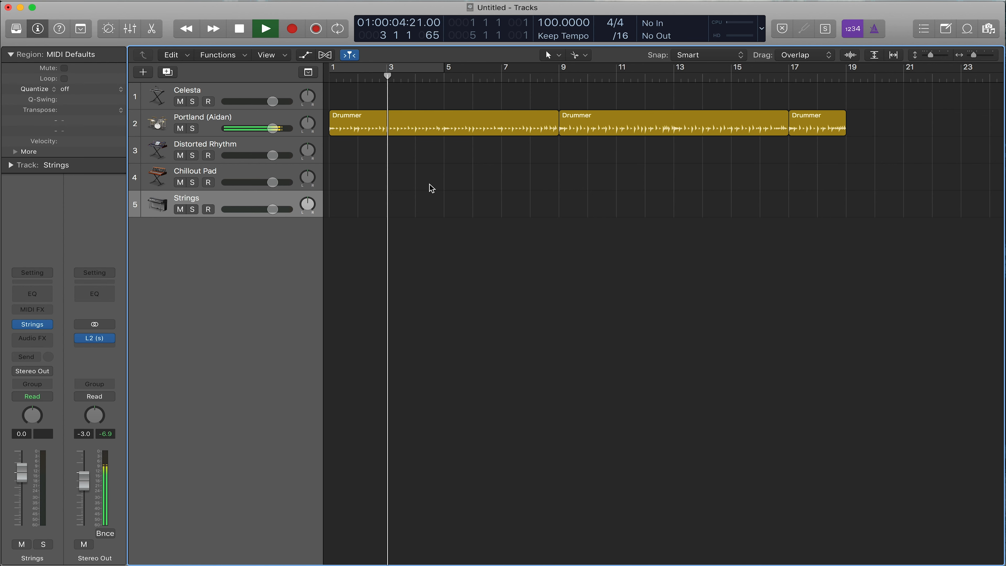
- Arm the Strings track, play along with the drums, and capture the performance as a region spanning bars 5 to 9
{"action": "left_click", "coordinate": [208, 209]}
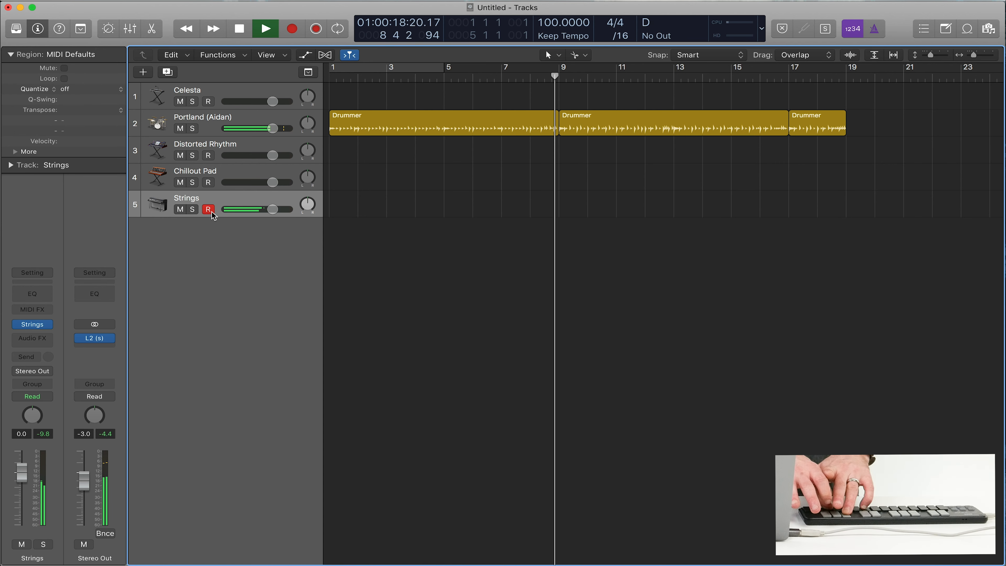
{"action": "key", "text": "space"}
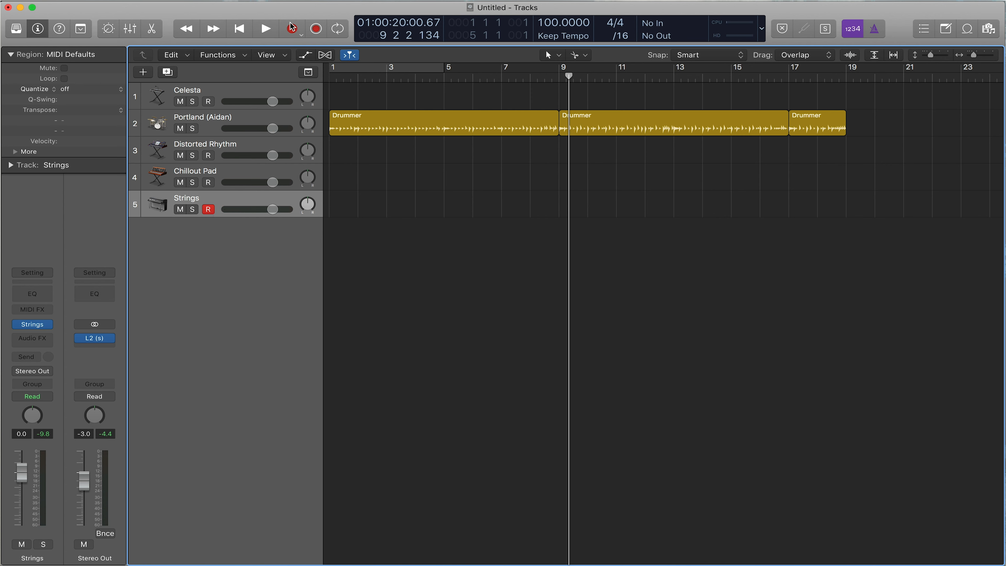
{"action": "left_click", "coordinate": [319, 30]}
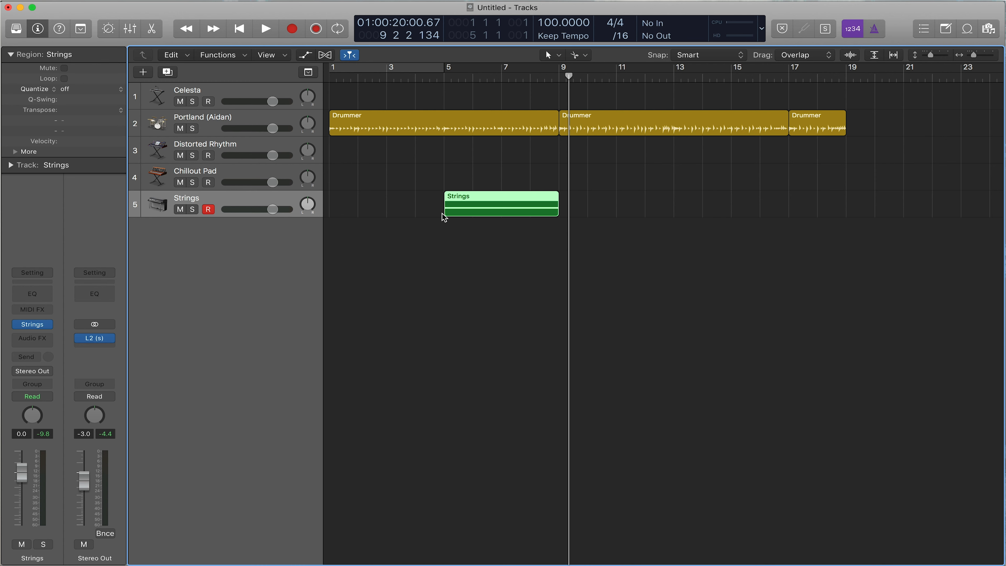
{"action": "mouse_move", "coordinate": [447, 214]}
{"action": "left_mouse_down"}
{"action": "mouse_move", "coordinate": [353, 213]}
{"action": "mouse_move", "coordinate": [445, 214]}
{"action": "left_mouse_up"}
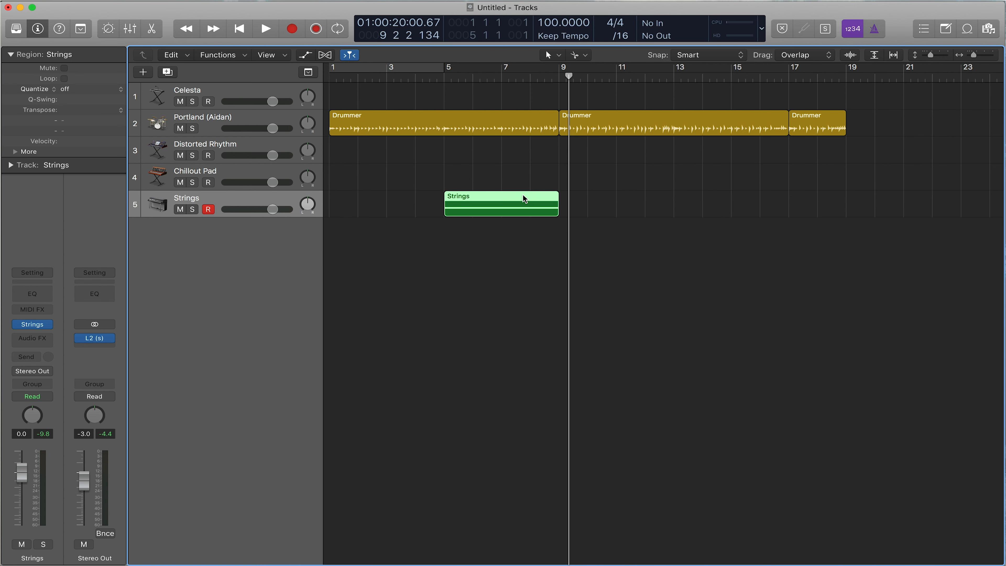
- Open the captured Strings region in the Piano Roll and play it back from just before bar 5
{"action": "double_click", "coordinate": [490, 210]}
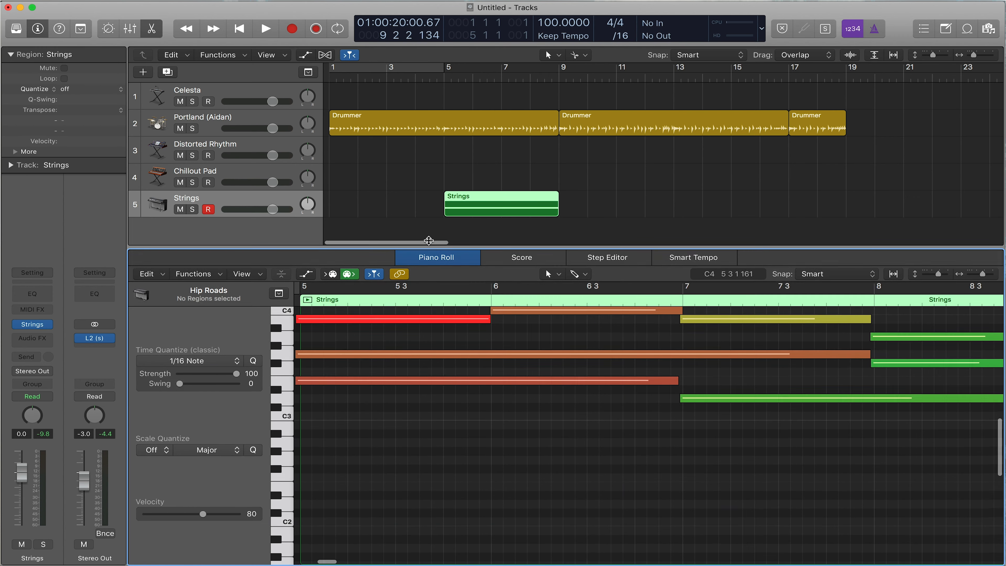
{"action": "key", "text": "super+Left"}
{"action": "key", "text": "super+Left"}
{"action": "key", "text": "super+Left"}
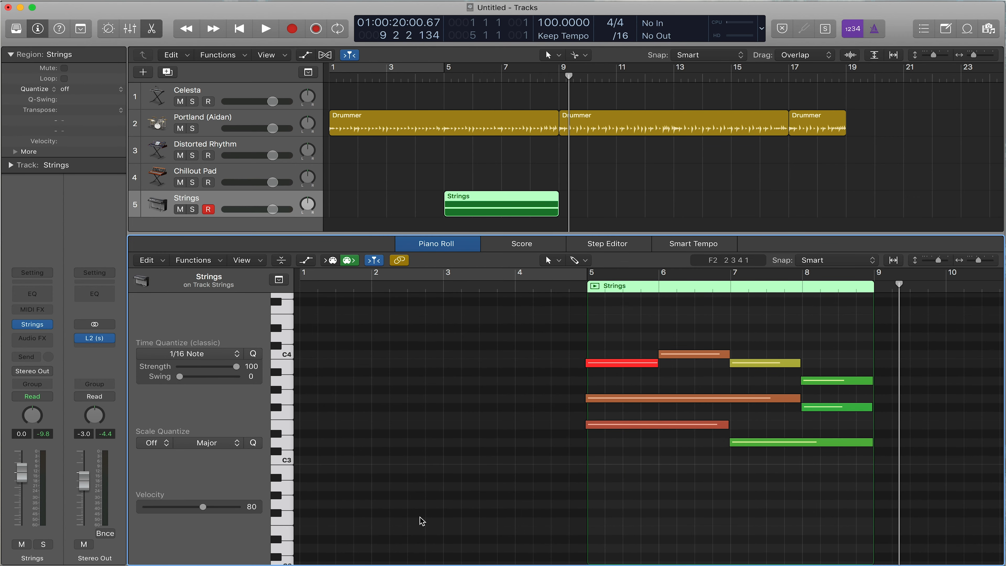
{"action": "scroll", "coordinate": [584, 491], "scroll_direction": "right", "scroll_amount": 4}
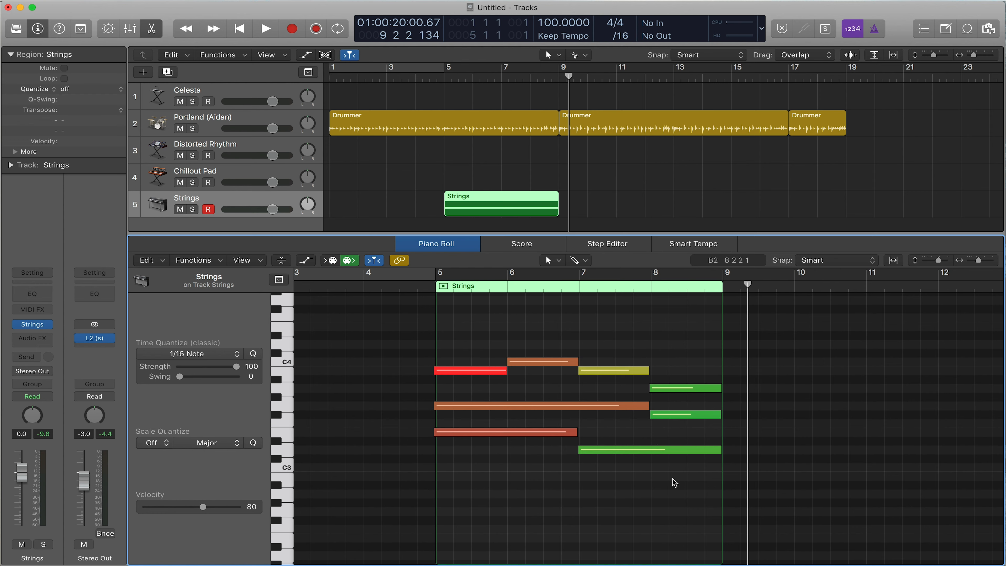
{"action": "left_click", "coordinate": [419, 287]}
{"action": "key", "text": "space"}
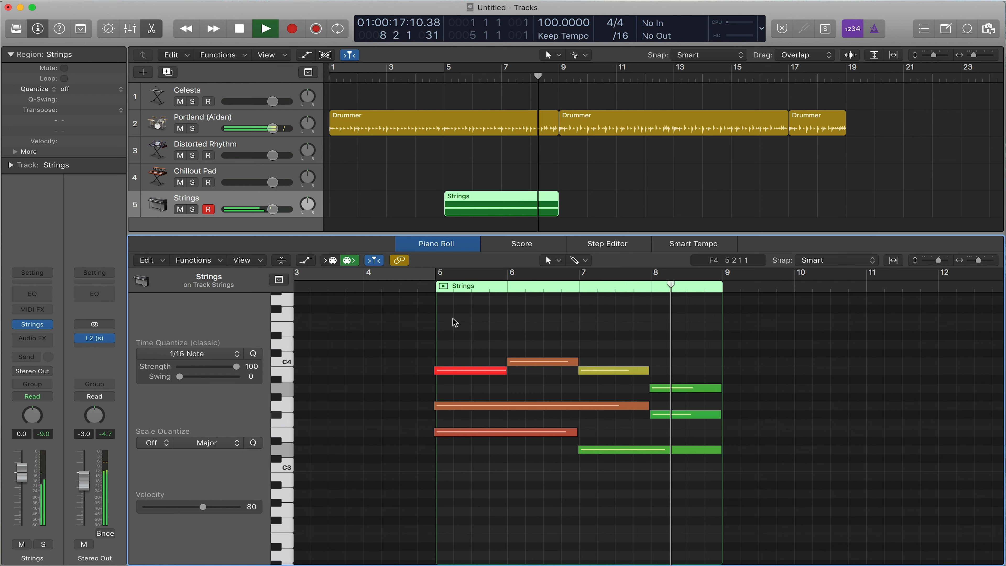
{"action": "key", "text": "space"}
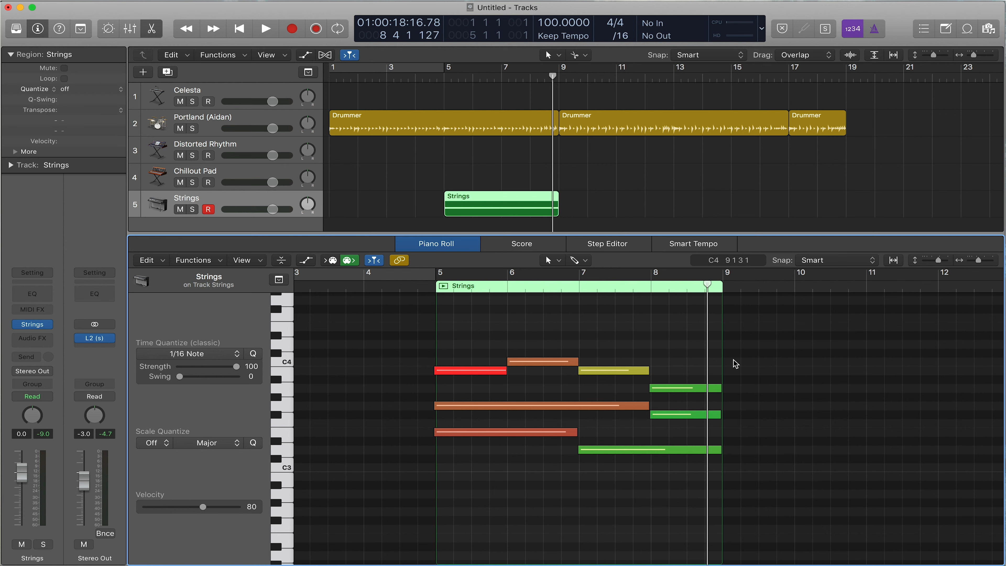
- Set the velocity of the three notes forming the final chord in bar 8 to 108
{"action": "left_click_drag", "start_coordinate": [739, 361], "coordinate": [639, 454]}
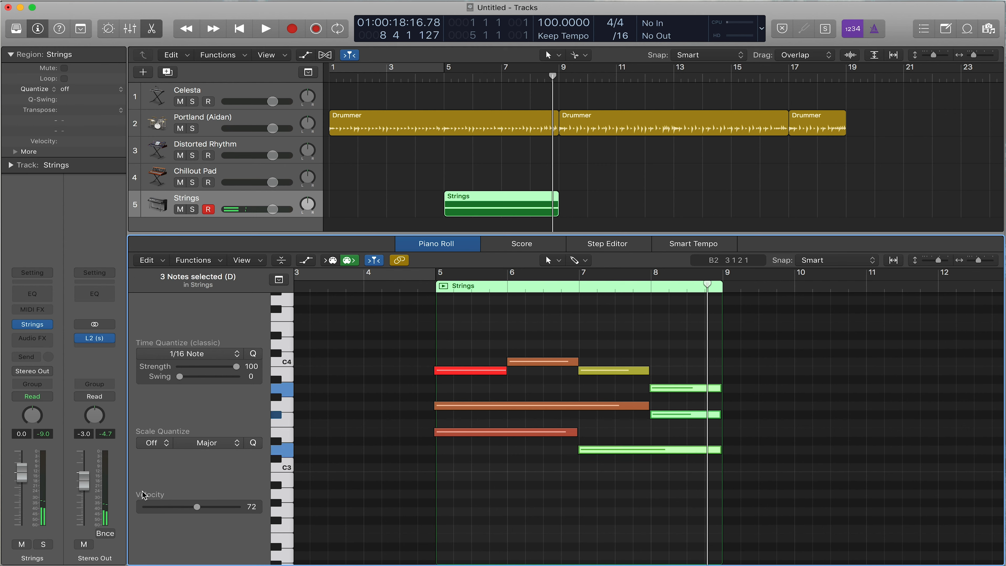
{"action": "left_click_drag", "start_coordinate": [198, 508], "coordinate": [223, 508]}
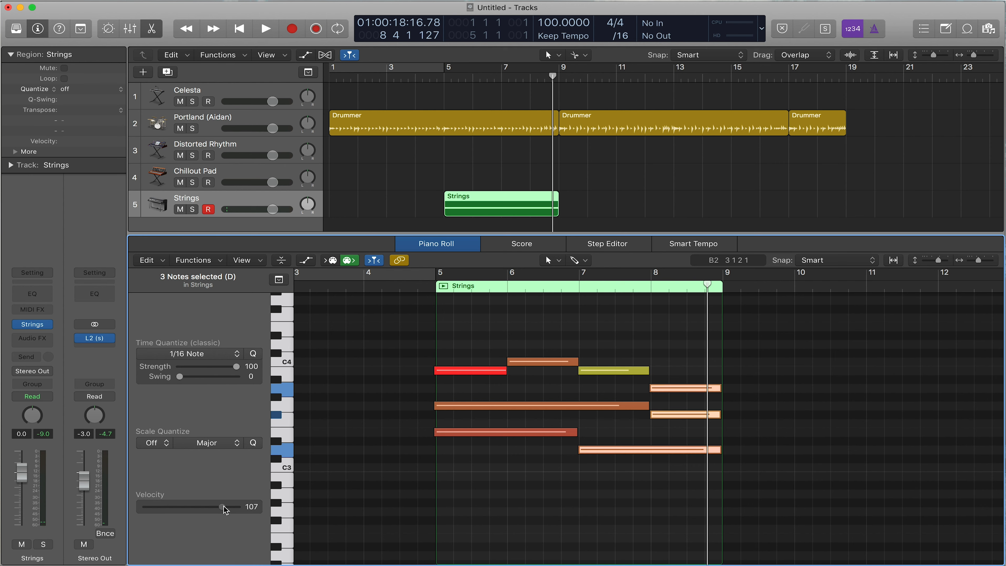
{"action": "left_click", "coordinate": [627, 492]}
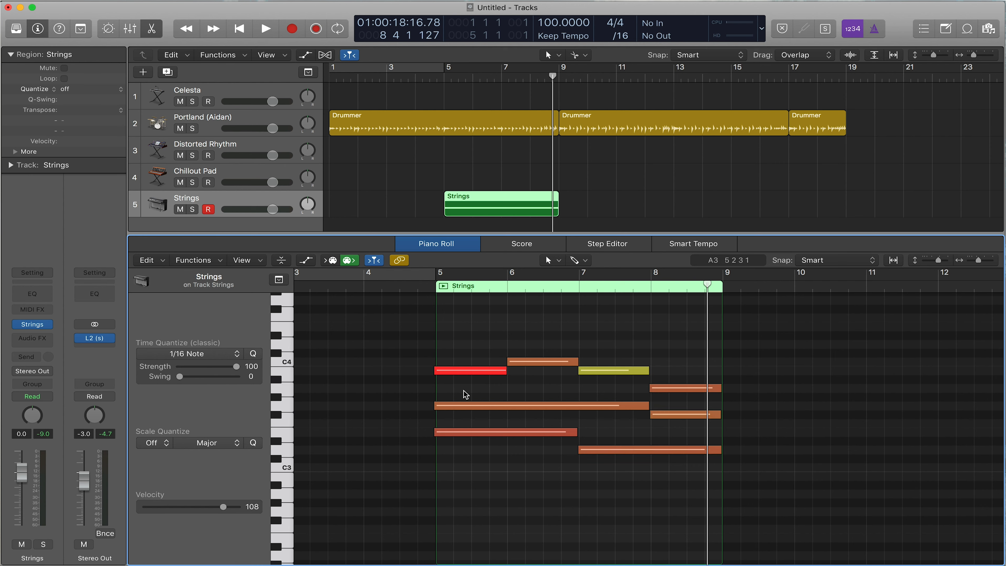
- Lower the velocity of the top note at bar 5 and set the top note at bar 7 to velocity 106
{"action": "left_click", "coordinate": [461, 375]}
{"action": "left_click_drag", "start_coordinate": [235, 510], "coordinate": [221, 509]}
{"action": "left_click", "coordinate": [530, 492]}
{"action": "left_click", "coordinate": [616, 369]}
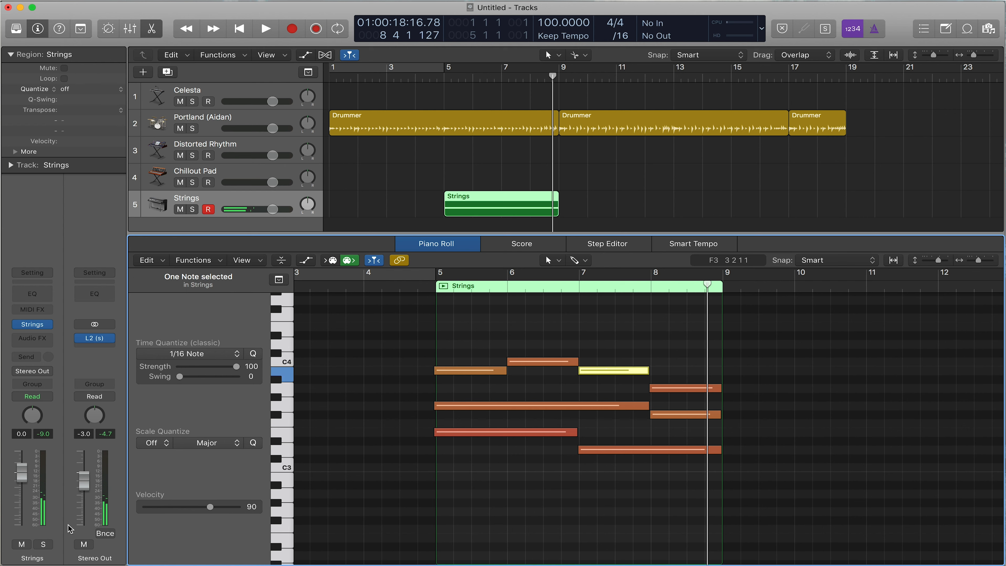
{"action": "left_click_drag", "start_coordinate": [213, 509], "coordinate": [222, 510]}
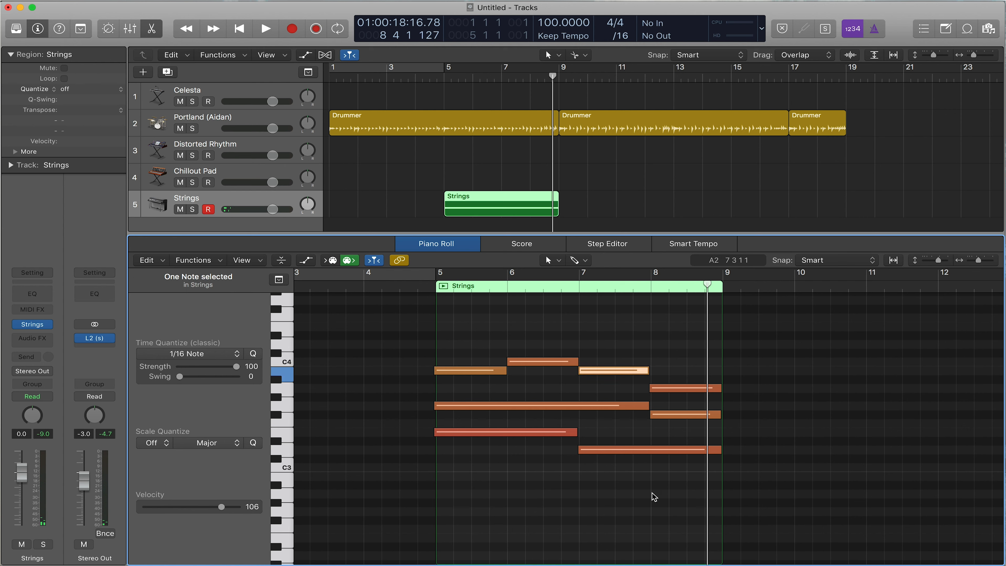
{"action": "left_click", "coordinate": [682, 507]}
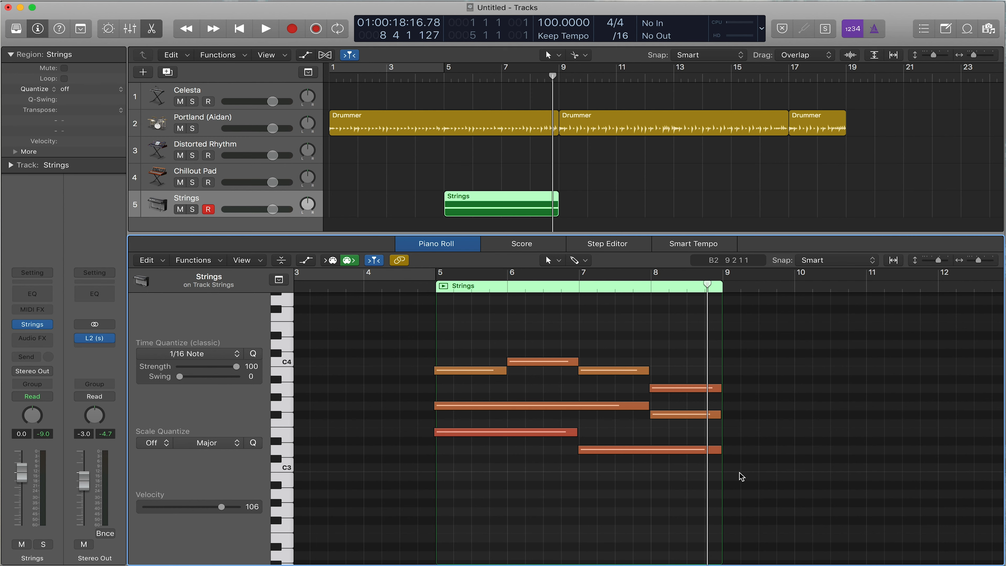
- Quantize all eight notes of the Strings region to 1/2 Note with strength 100 and swing 0
{"action": "left_click_drag", "start_coordinate": [434, 356], "coordinate": [451, 439]}
{"action": "left_click", "coordinate": [378, 344]}
{"action": "left_click_drag", "start_coordinate": [385, 294], "coordinate": [700, 451]}
{"action": "left_click", "coordinate": [170, 354]}
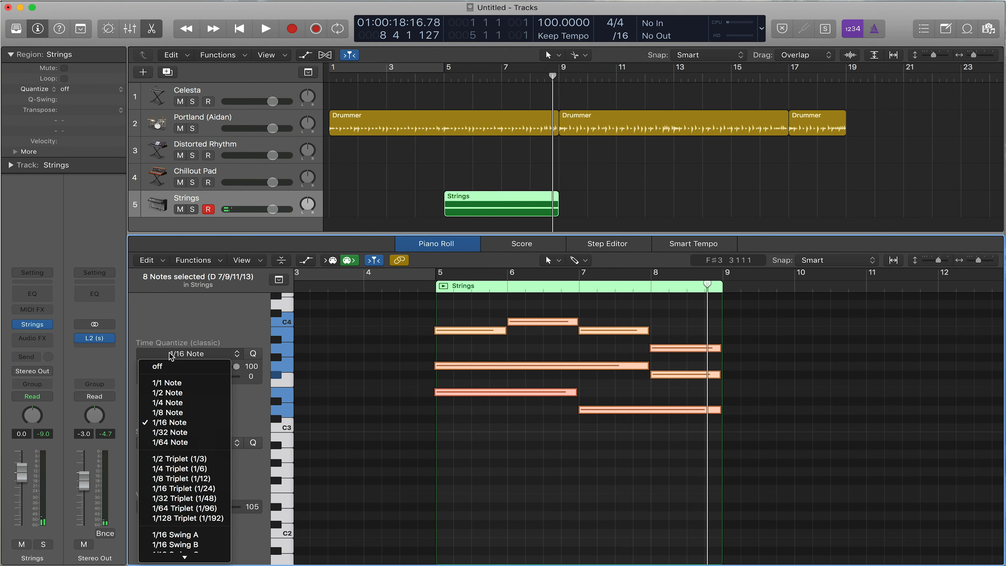
{"action": "left_click", "coordinate": [186, 393]}
{"action": "left_click", "coordinate": [253, 354]}
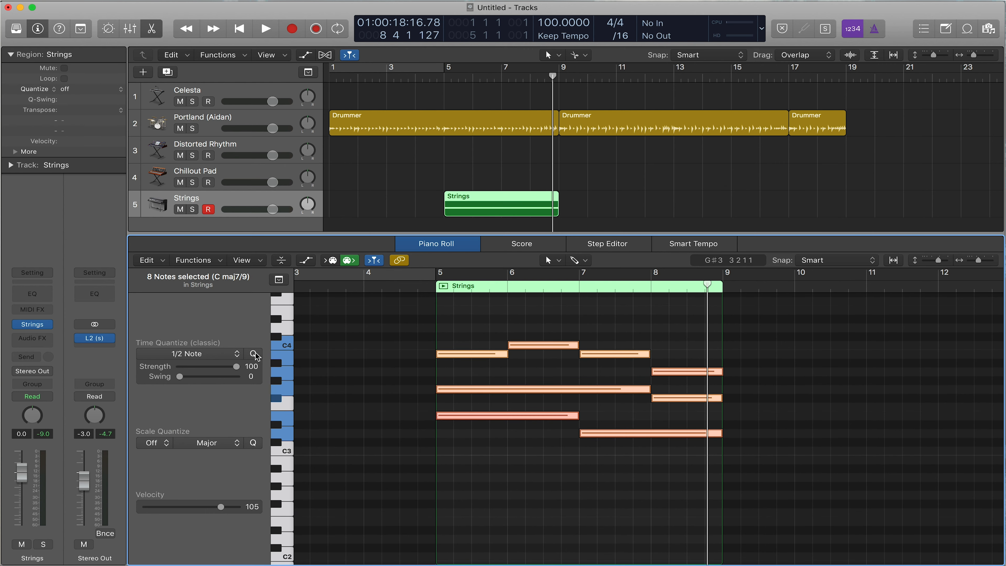
{"action": "left_click_drag", "start_coordinate": [235, 368], "coordinate": [180, 367]}
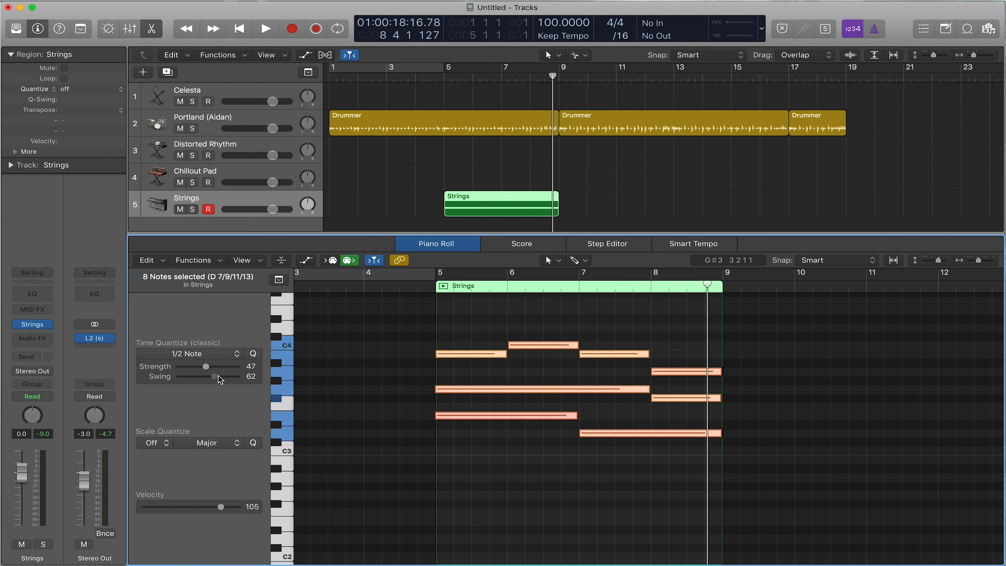
{"action": "left_click_drag", "start_coordinate": [207, 368], "coordinate": [346, 368]}
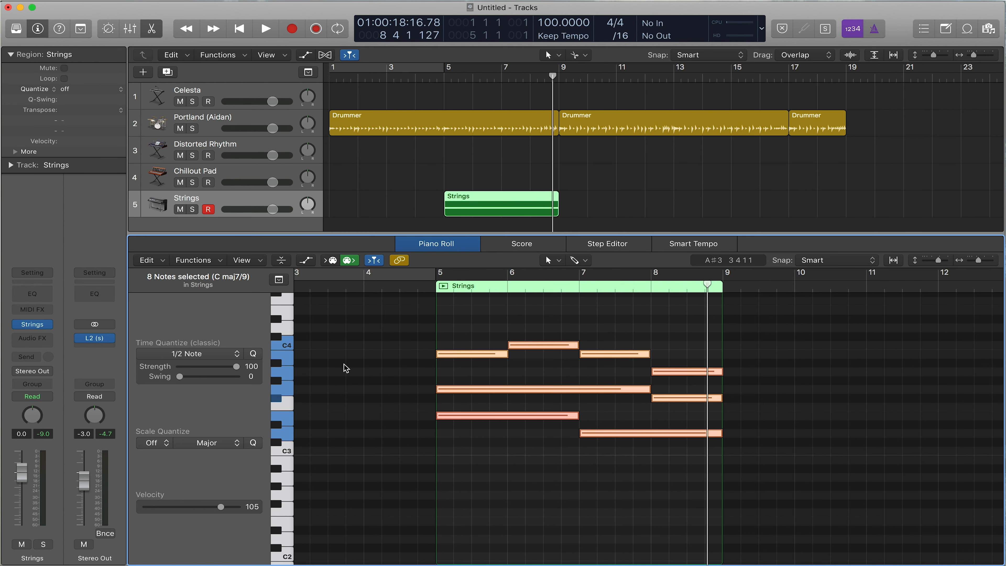
- Close the Piano Roll, copy the Strings region from bar 5 to bar 1 and play it from the start
{"action": "key", "text": "p"}
{"action": "left_click", "coordinate": [595, 389]}
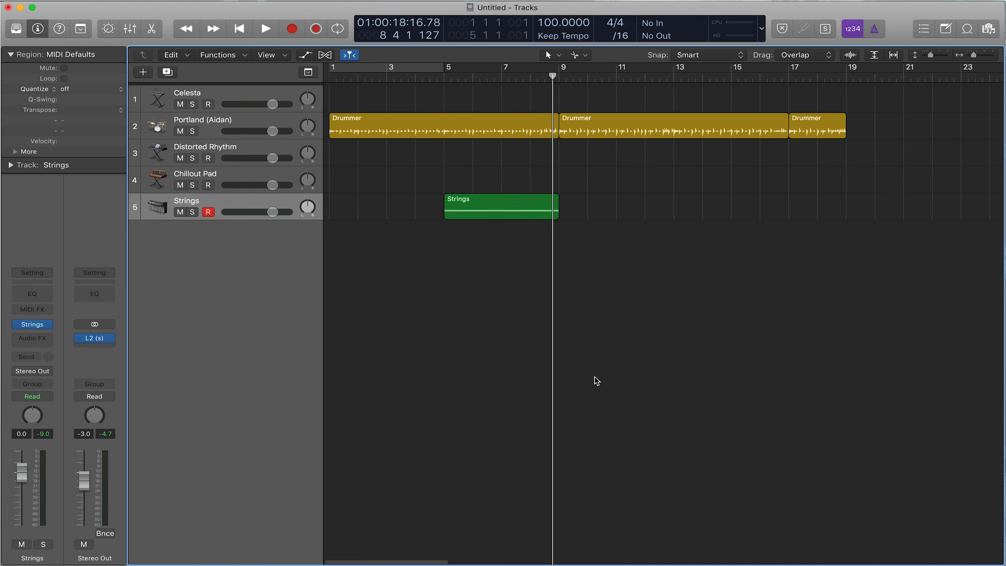
{"action": "left_click_drag", "start_coordinate": [482, 196], "coordinate": [356, 209]}
{"action": "left_click", "coordinate": [332, 79]}
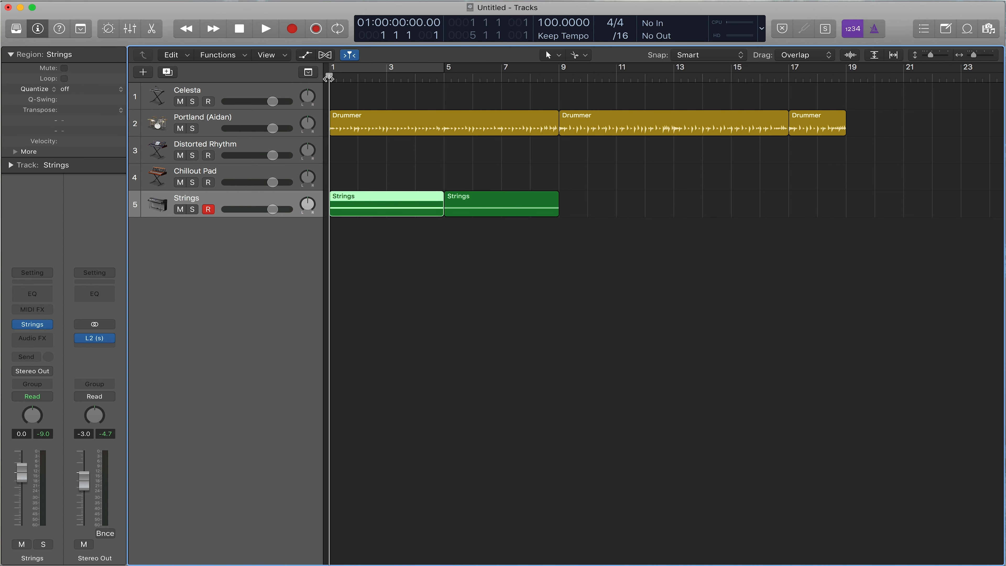
{"action": "key", "text": "space"}
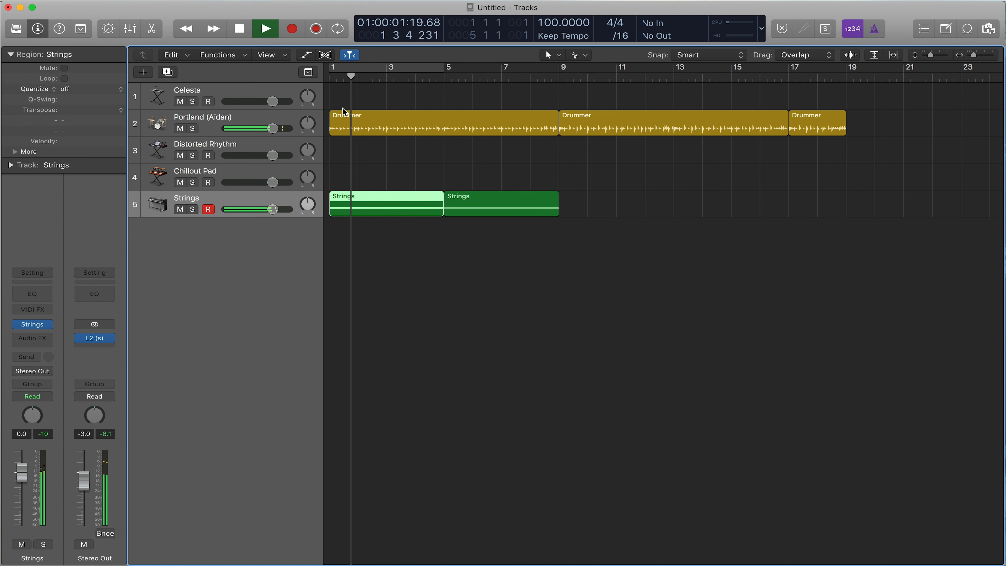
{"action": "key", "text": "space"}
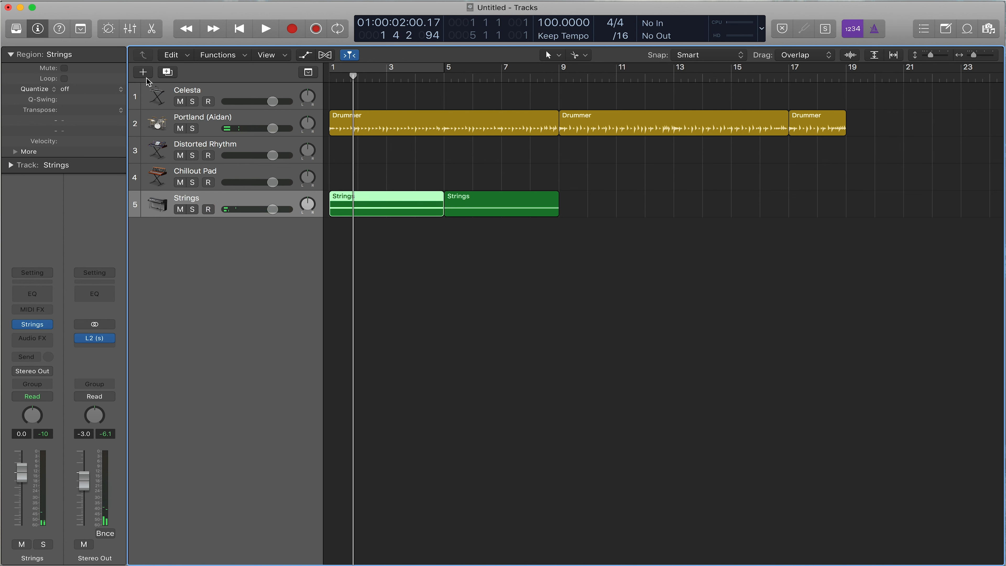
- Duplicate the Strings track and set the articulation of the new track's Studio Strings instrument to Spiccato
{"action": "left_click", "coordinate": [168, 72]}
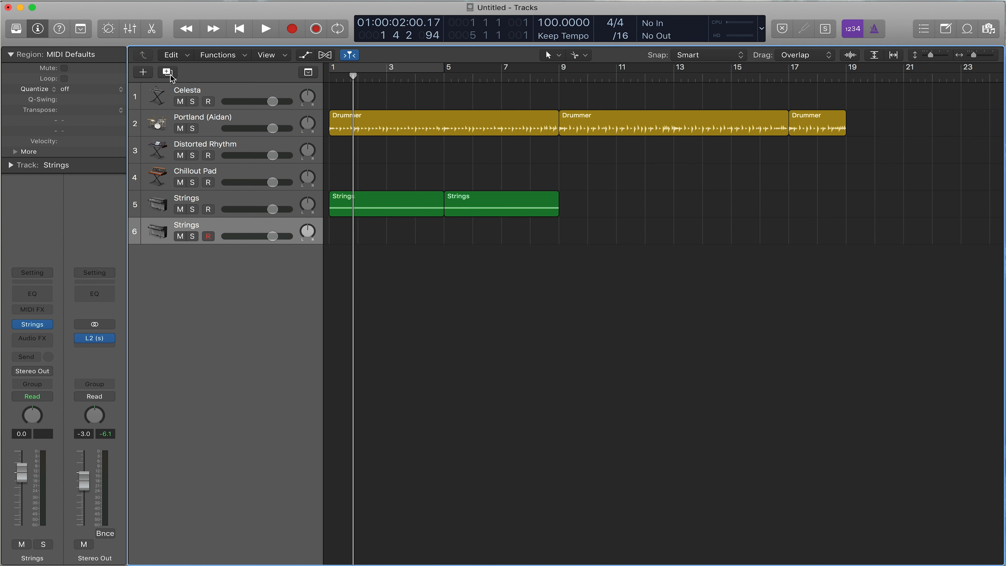
{"action": "mouse_move", "coordinate": [35, 327]}
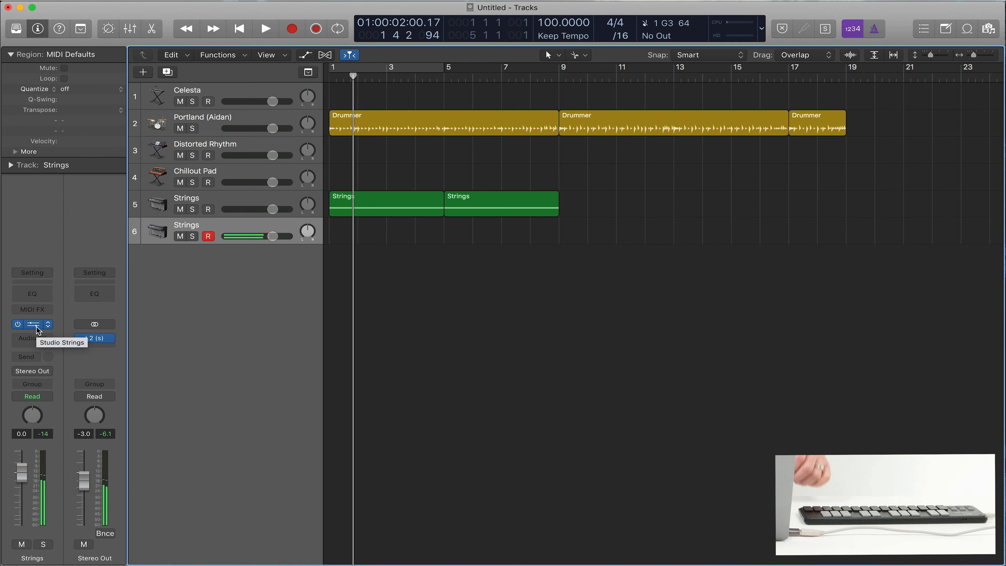
{"action": "left_click", "coordinate": [34, 324]}
{"action": "left_click", "coordinate": [332, 72]}
{"action": "left_click", "coordinate": [310, 74]}
{"action": "left_click", "coordinate": [332, 72]}
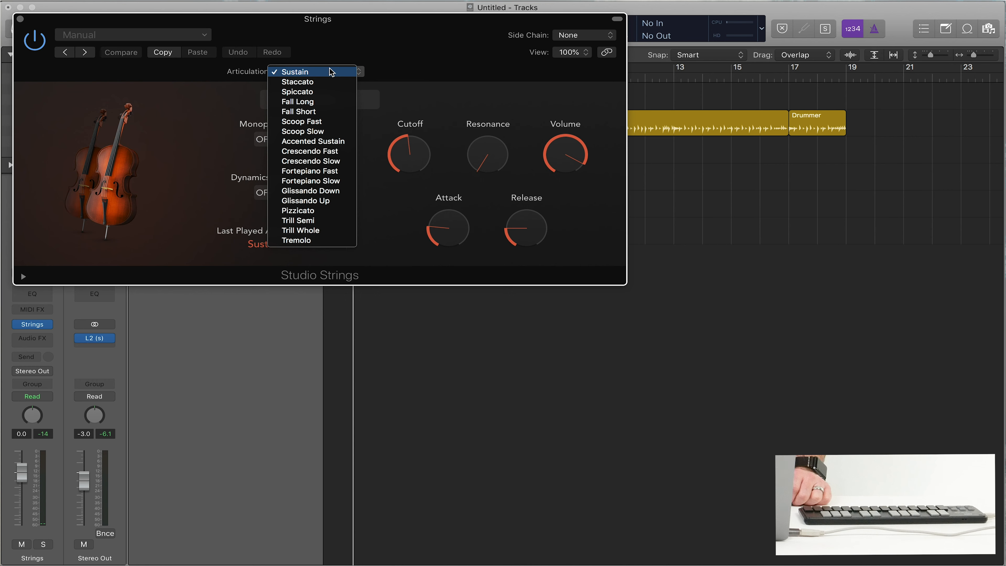
{"action": "left_click", "coordinate": [311, 91]}
- Switch the Studio Strings instrument to String Ensemble, lengthen its release, and close the plug-in window
{"action": "left_click", "coordinate": [312, 93]}
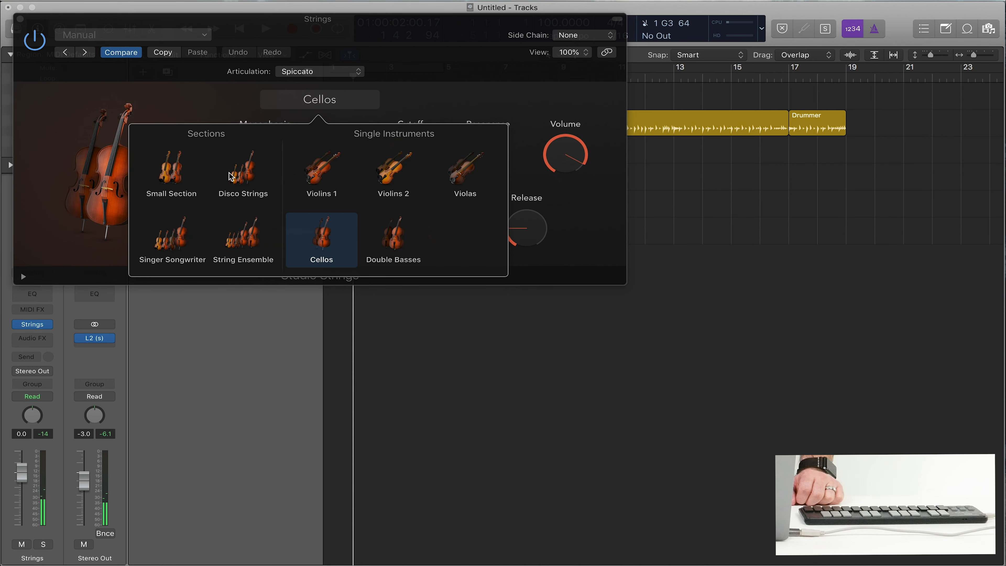
{"action": "left_click", "coordinate": [232, 239]}
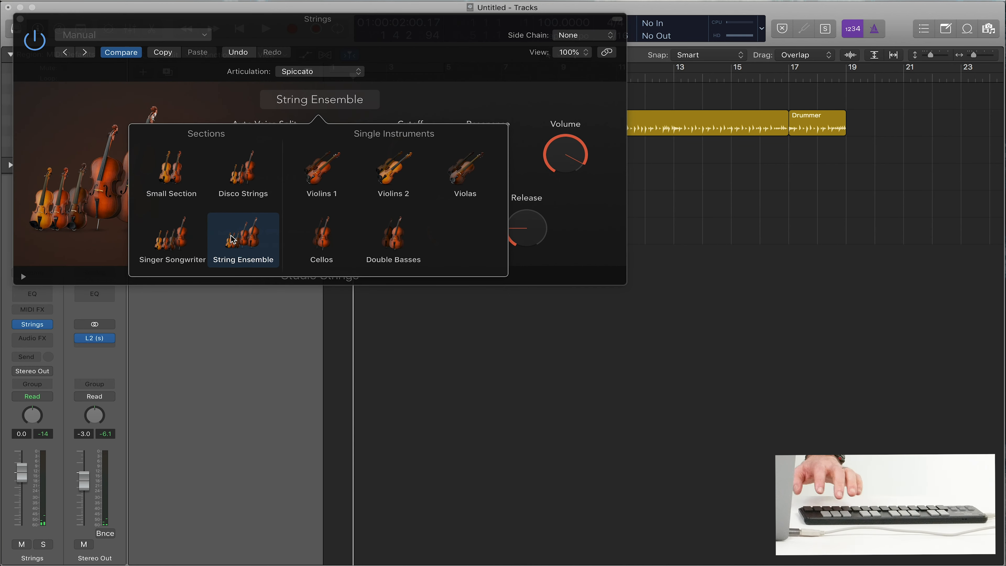
{"action": "left_click", "coordinate": [420, 70]}
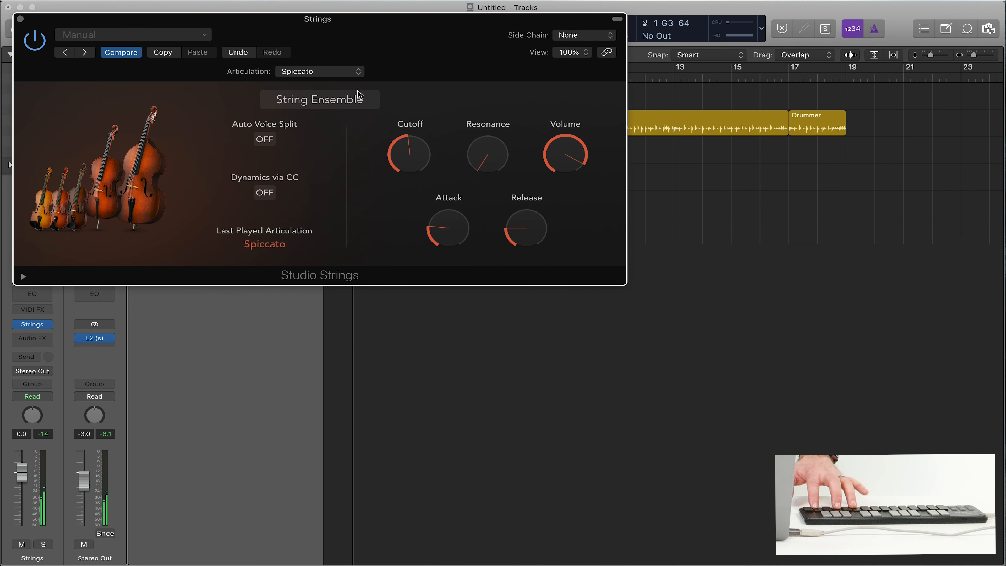
{"action": "left_click_drag", "start_coordinate": [513, 222], "coordinate": [510, 164]}
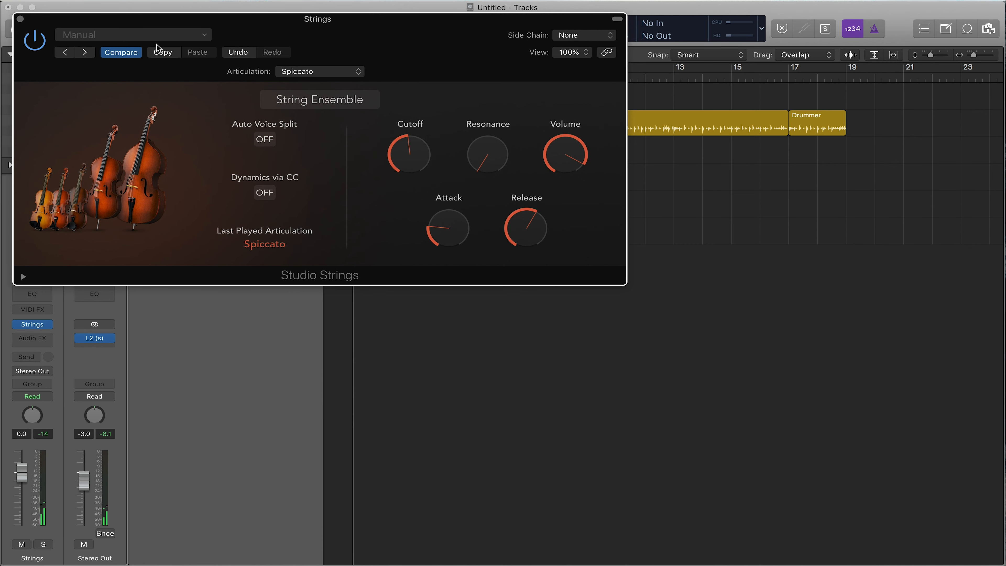
{"action": "left_click", "coordinate": [20, 19]}
- Lower the volume of the original Strings track and record a spiccato part on the duplicate track from bar 5
{"action": "left_click", "coordinate": [445, 78]}
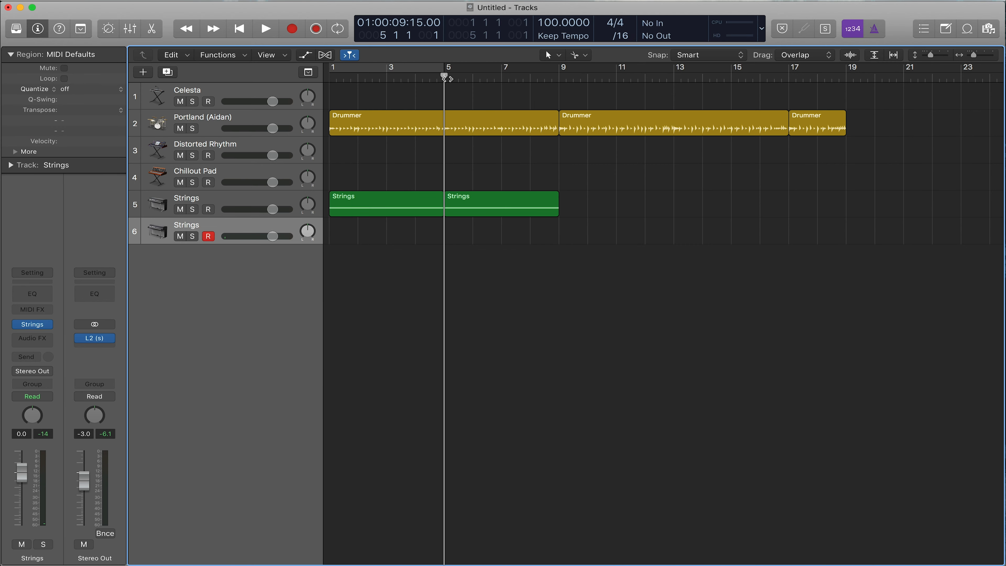
{"action": "left_click_drag", "start_coordinate": [271, 211], "coordinate": [261, 209]}
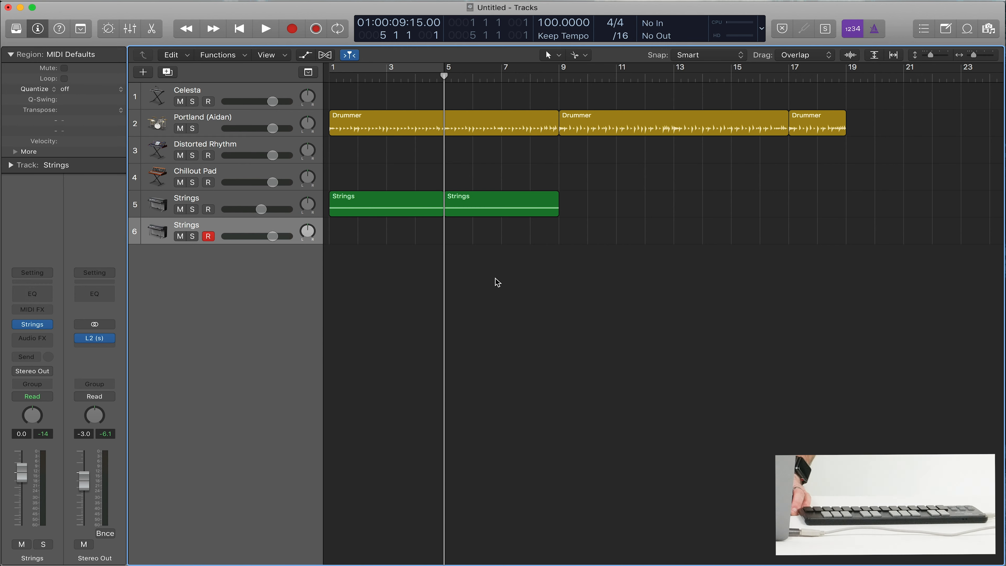
{"action": "key", "text": "r"}
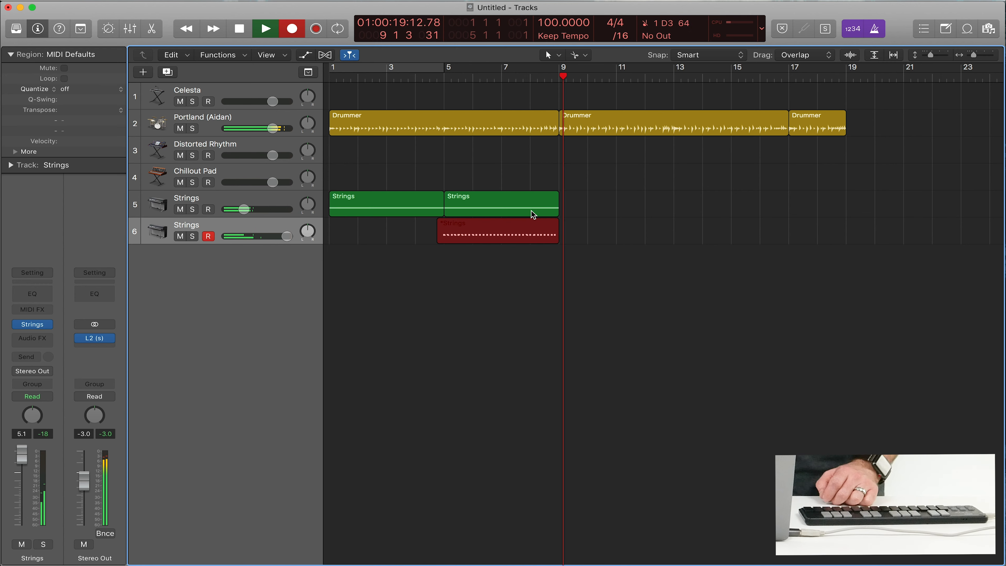
{"action": "key", "text": "space"}
- Open the recorded spiccato region in the Piano Roll and quantize all its notes to 1/8 Note with a strength of 88
{"action": "double_click", "coordinate": [484, 238]}
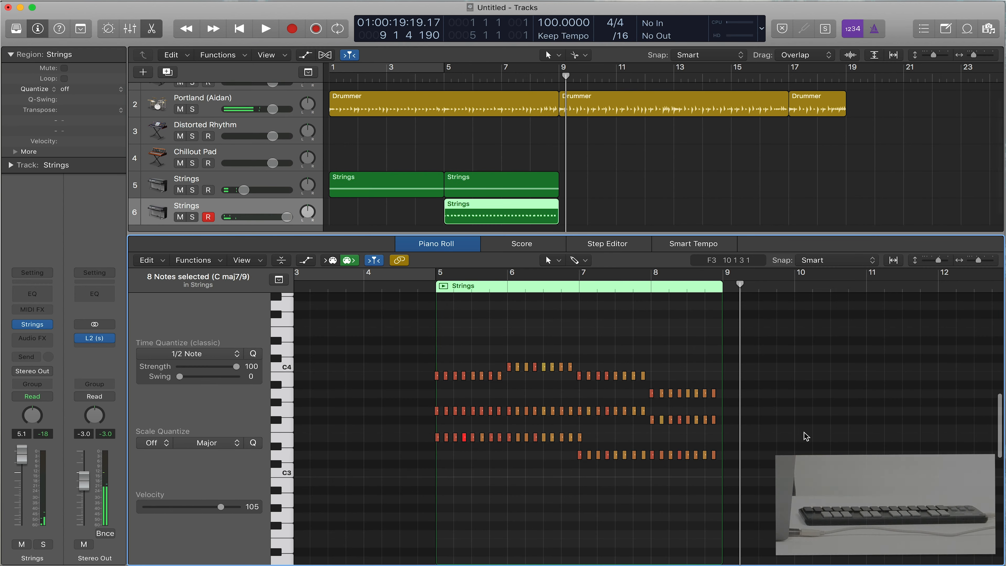
{"action": "left_click_drag", "start_coordinate": [818, 506], "coordinate": [424, 339]}
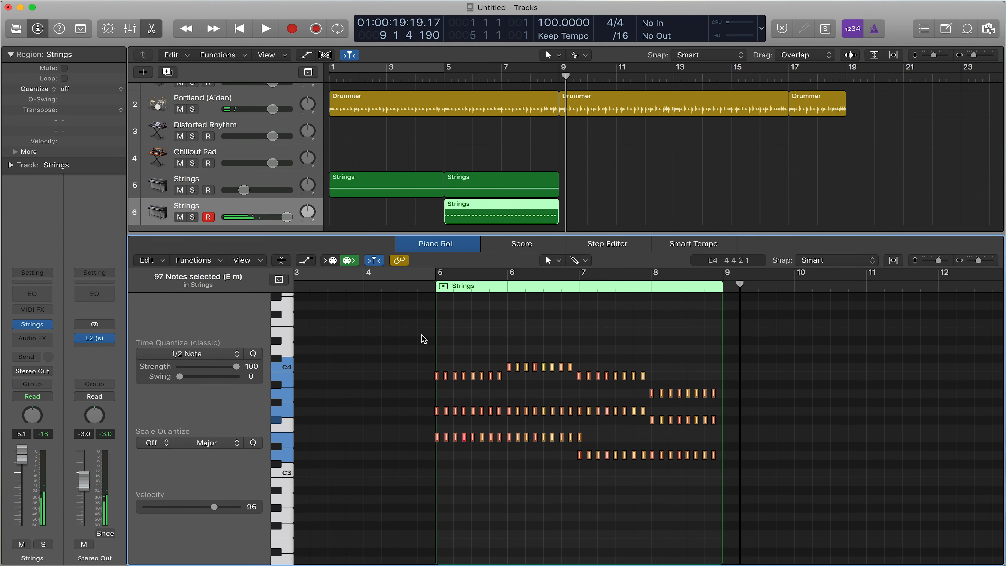
{"action": "left_click", "coordinate": [232, 358]}
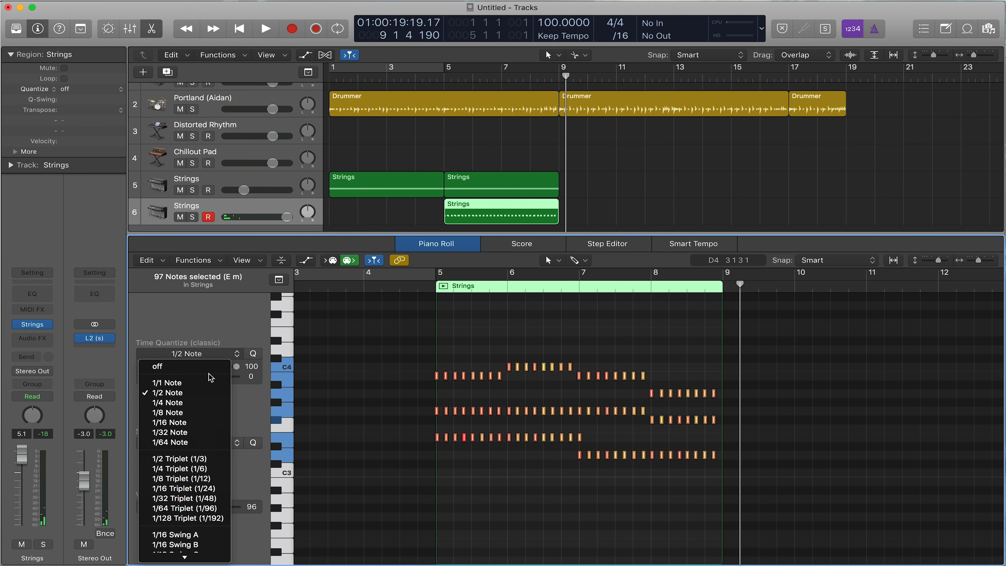
{"action": "left_click", "coordinate": [186, 412]}
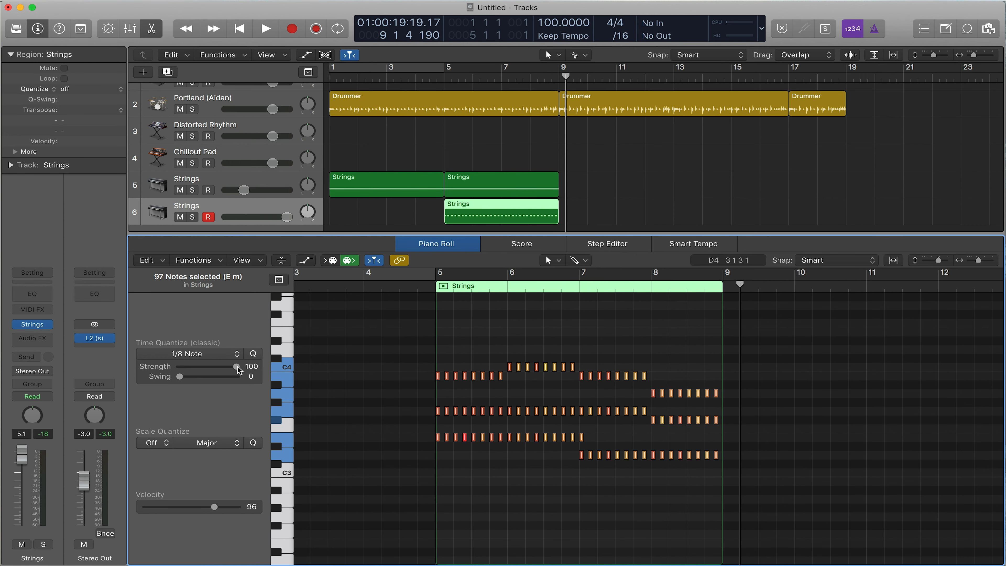
{"action": "mouse_move", "coordinate": [233, 370]}
{"action": "left_mouse_down"}
{"action": "mouse_move", "coordinate": [218, 371]}
{"action": "mouse_move", "coordinate": [234, 370]}
{"action": "left_mouse_up"}
{"action": "left_click", "coordinate": [478, 342]}
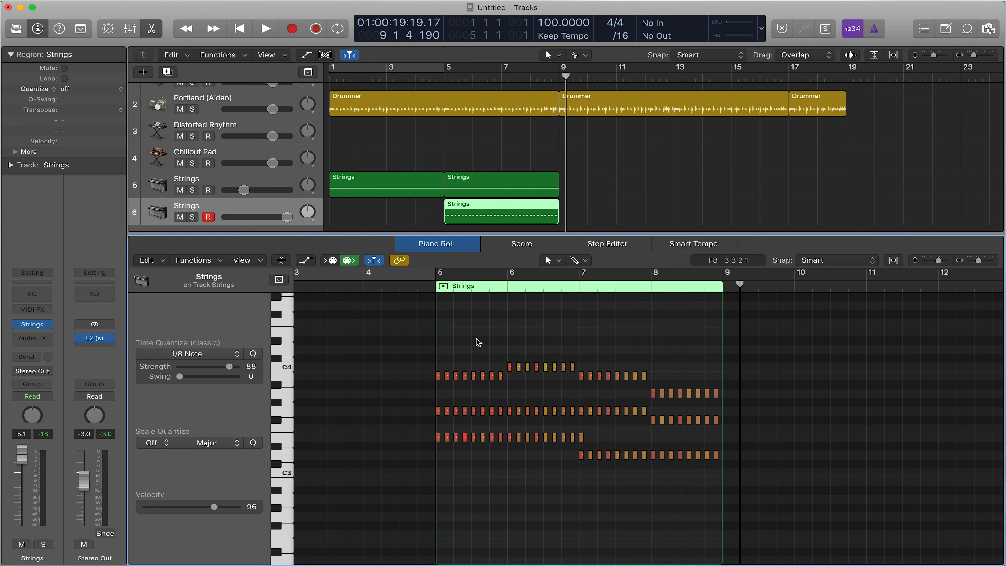
- Select all the spiccato notes and raise their quantize strength to 95
{"action": "key", "text": "super+Right"}
{"action": "key", "text": "super+Right"}
{"action": "key", "text": "super+Right"}
{"action": "key", "text": "super+Right"}
{"action": "key", "text": "super+Right"}
{"action": "key", "text": "super+Right"}
{"action": "key", "text": "super+Right"}
{"action": "key", "text": "super+Right"}
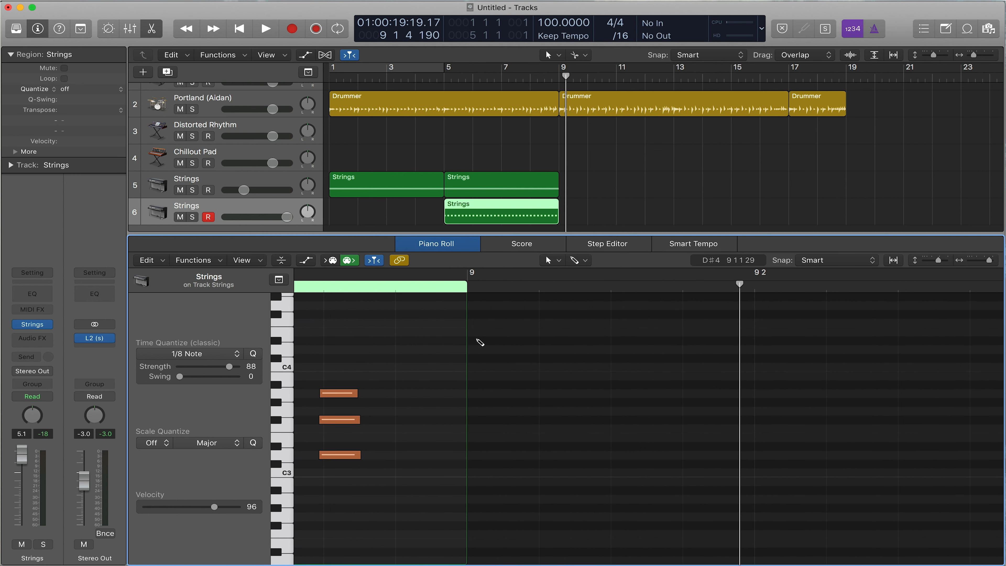
{"action": "scroll", "coordinate": [478, 341], "scroll_direction": "left", "scroll_amount": 3}
{"action": "scroll", "coordinate": [478, 342], "scroll_direction": "left", "scroll_amount": 3}
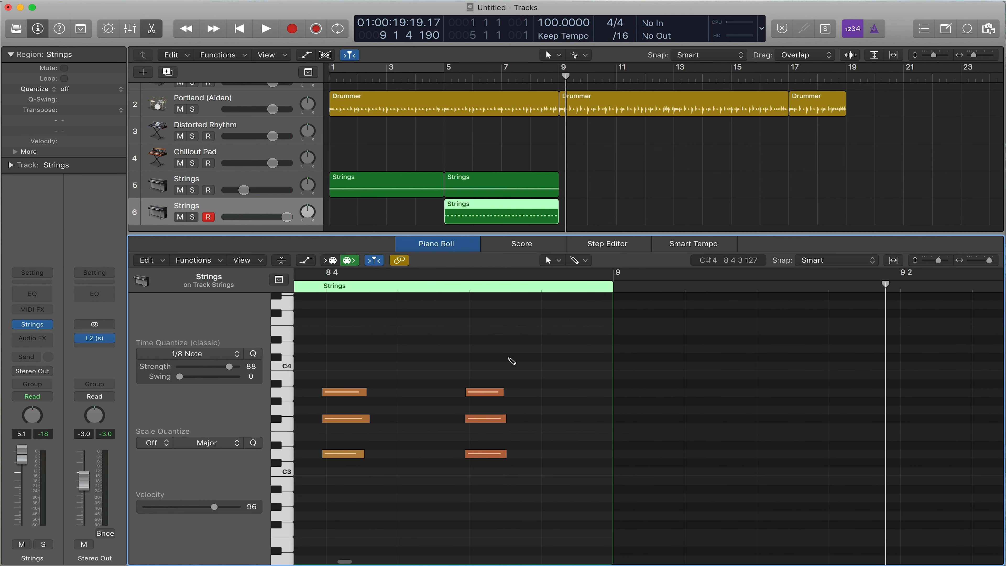
{"action": "key", "text": "super+Right"}
{"action": "scroll", "coordinate": [508, 358], "scroll_direction": "left", "scroll_amount": 6}
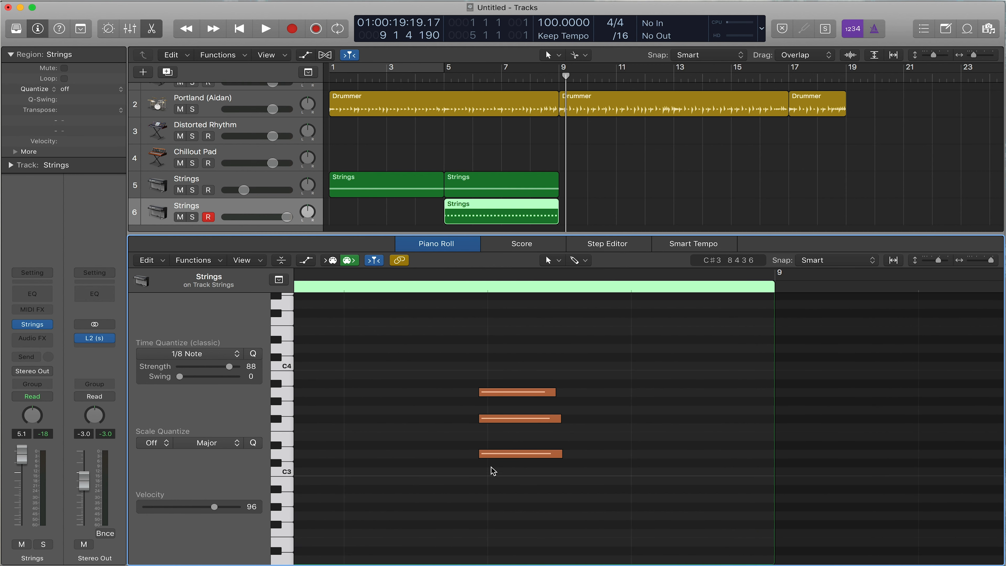
{"action": "key", "text": "super+a"}
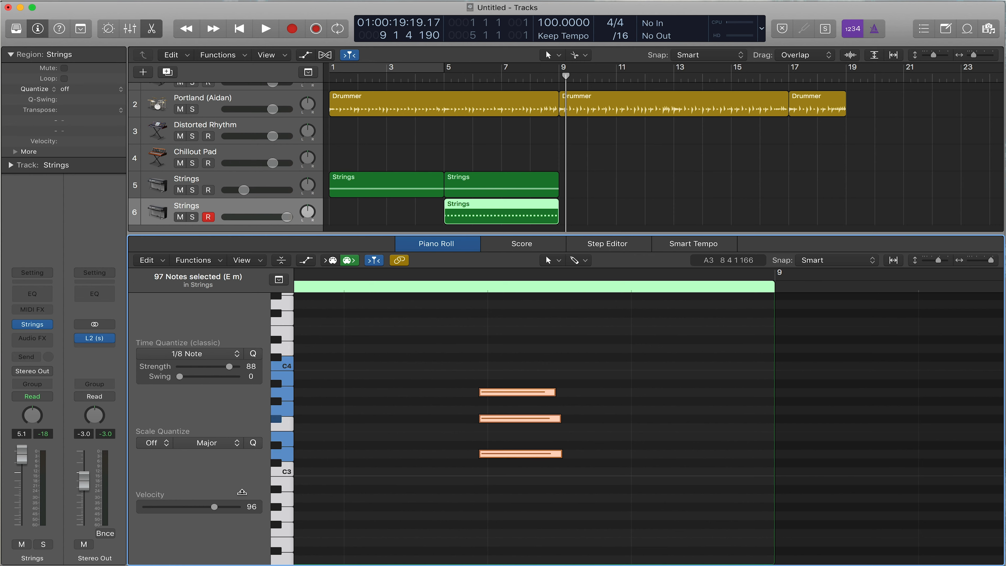
{"action": "left_click_drag", "start_coordinate": [230, 368], "coordinate": [236, 368]}
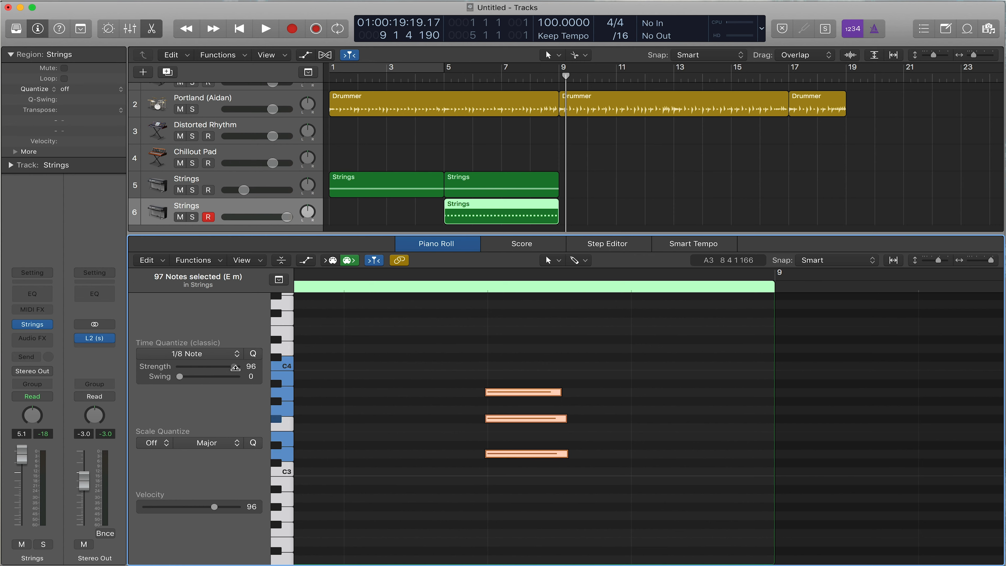
{"action": "key", "text": "super+Left"}
{"action": "key", "text": "super+Left"}
{"action": "key", "text": "super+Left"}
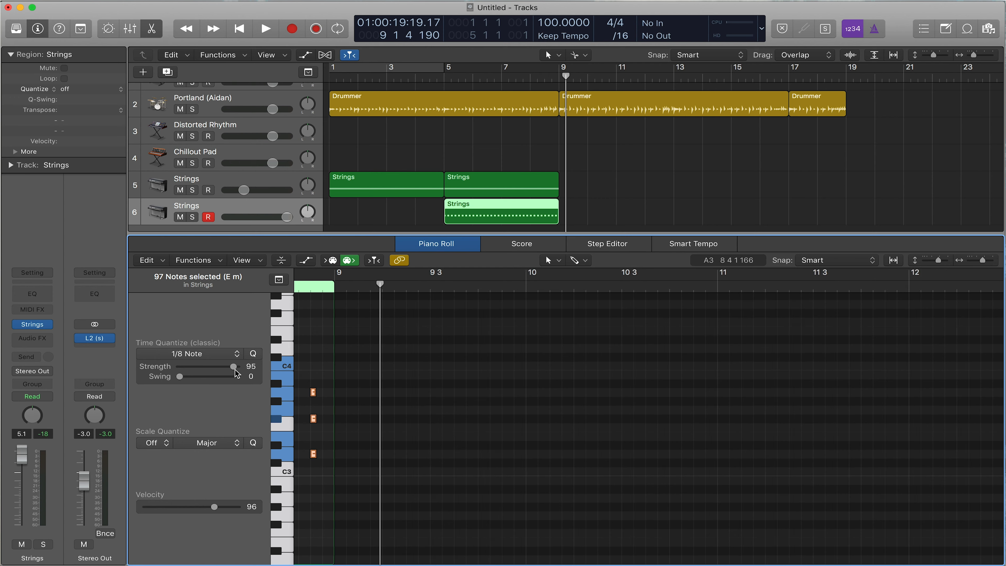
{"action": "scroll", "coordinate": [496, 434], "scroll_direction": "left", "scroll_amount": 15}
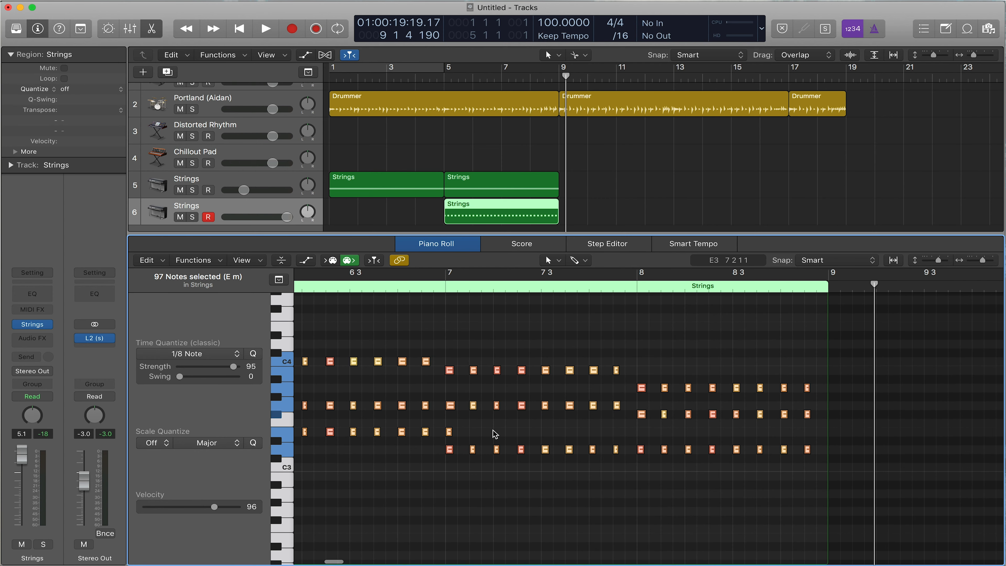
{"action": "key", "text": "super+Left"}
{"action": "scroll", "coordinate": [495, 434], "scroll_direction": "left", "scroll_amount": 8}
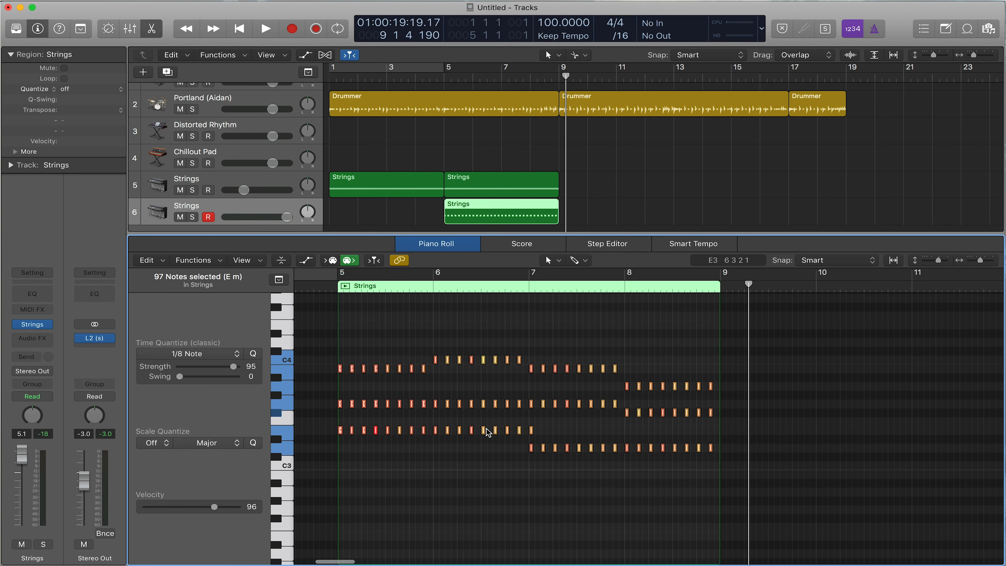
- Play the start of the spiccato part and set the quantize strength of all its notes to 100
{"action": "left_click", "coordinate": [454, 346]}
{"action": "key", "text": "space"}
{"action": "left_click_drag", "start_coordinate": [304, 331], "coordinate": [782, 529]}
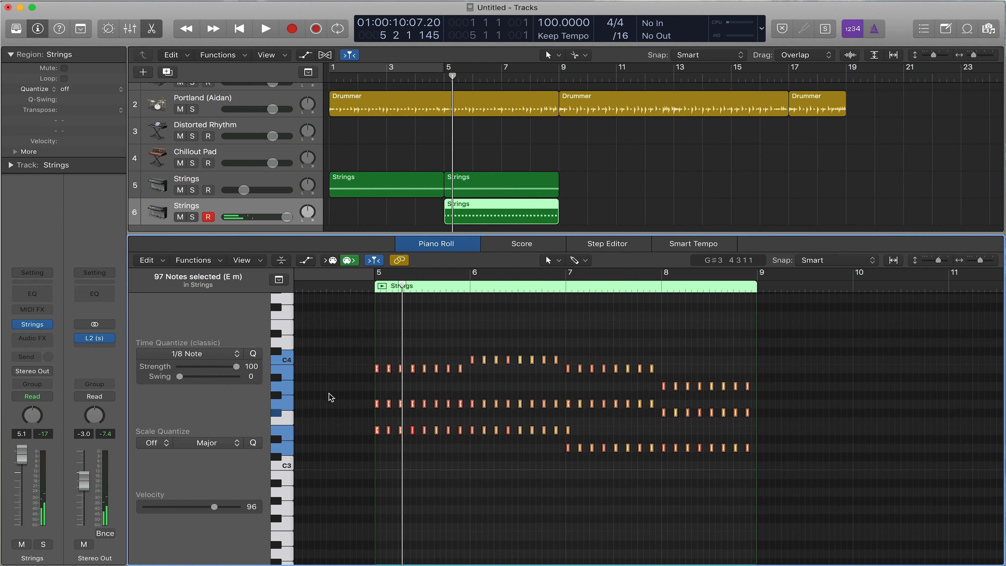
{"action": "left_click_drag", "start_coordinate": [370, 348], "coordinate": [791, 499]}
{"action": "left_click", "coordinate": [696, 500]}
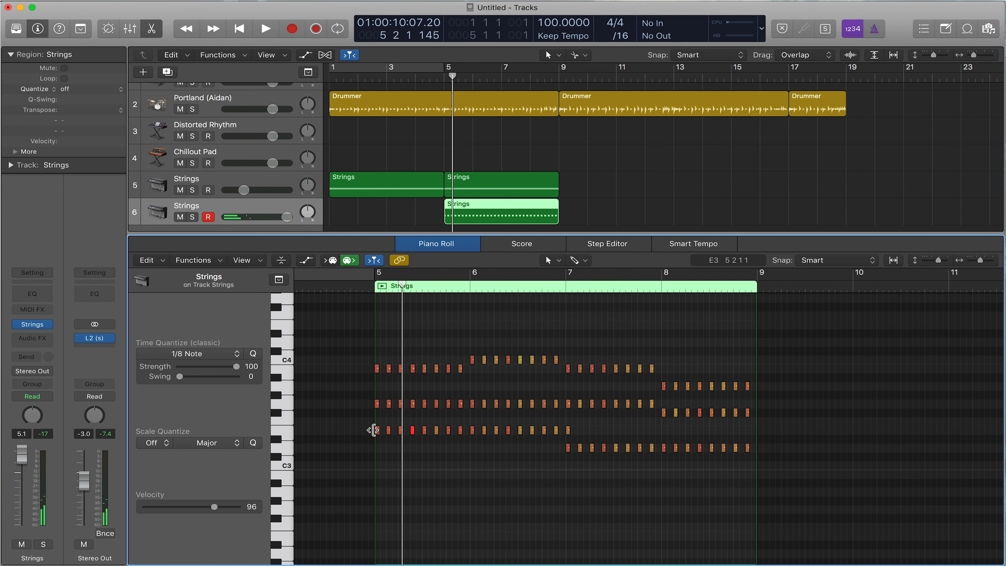
- Apply the Humanize MIDI transform to all spiccato notes with random amounts of 6 for position, 3 for velocity and 5 for length
{"action": "left_click_drag", "start_coordinate": [413, 430], "coordinate": [389, 462]}
{"action": "left_click_drag", "start_coordinate": [324, 300], "coordinate": [778, 478]}
{"action": "left_click", "coordinate": [194, 260]}
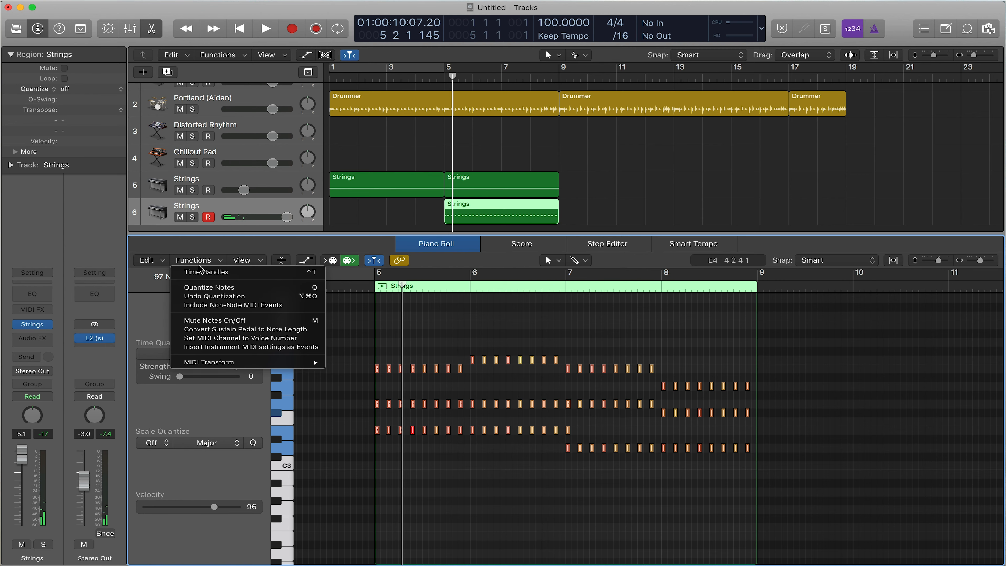
{"action": "mouse_move", "coordinate": [203, 365]}
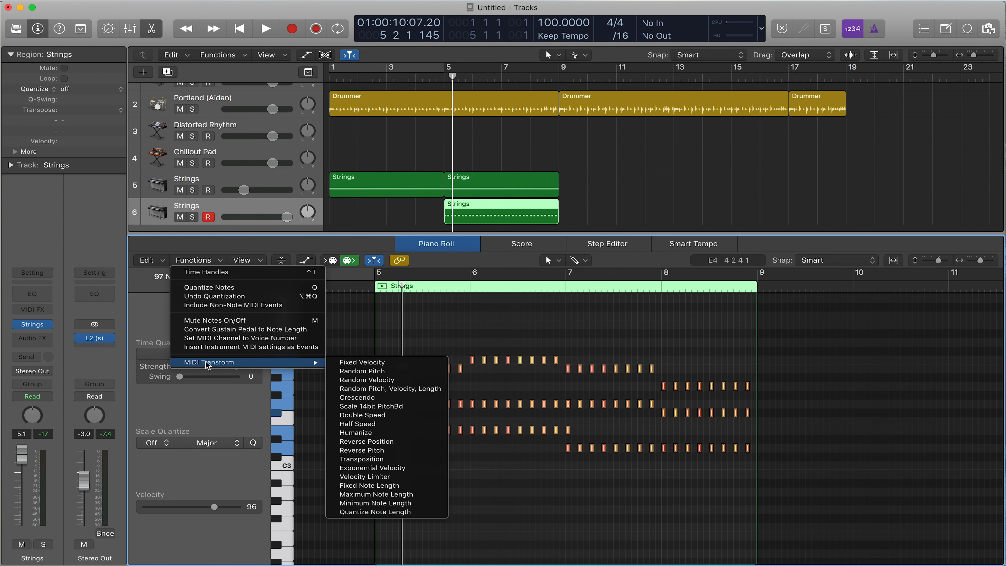
{"action": "left_click", "coordinate": [357, 432]}
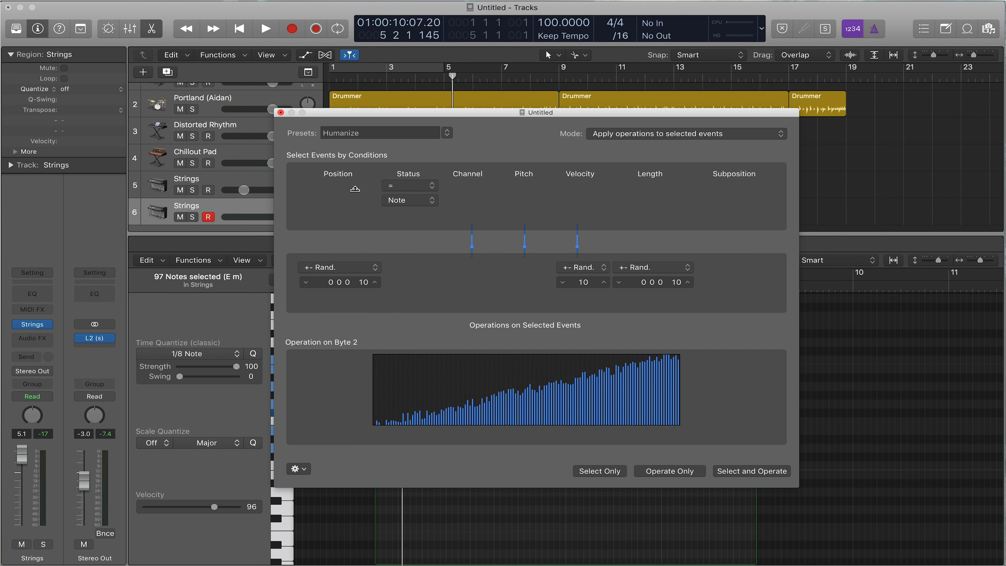
{"action": "mouse_move", "coordinate": [361, 282]}
{"action": "left_mouse_down"}
{"action": "mouse_move", "coordinate": [361, 293]}
{"action": "mouse_move", "coordinate": [359, 280]}
{"action": "left_mouse_up"}
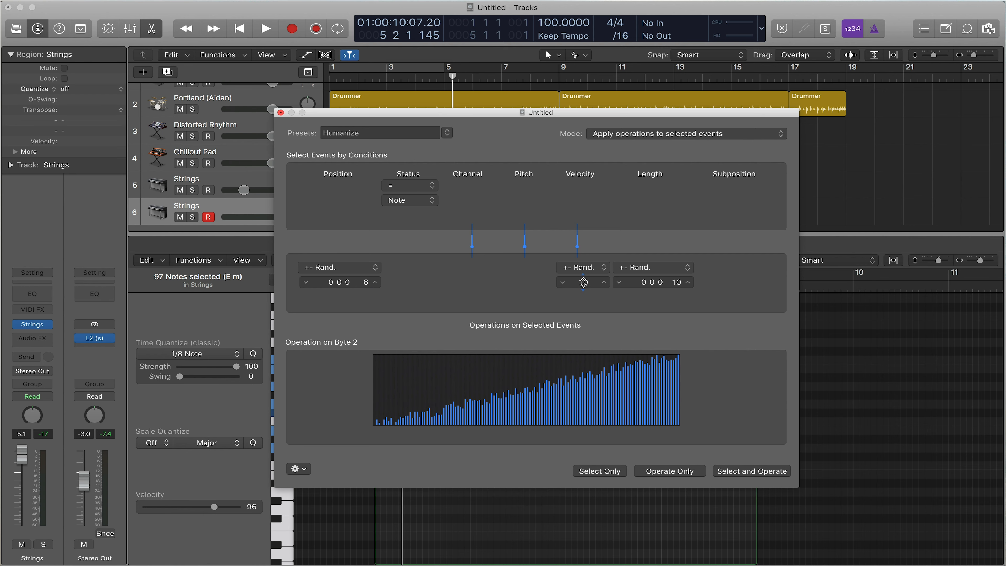
{"action": "left_click_drag", "start_coordinate": [583, 283], "coordinate": [582, 280]}
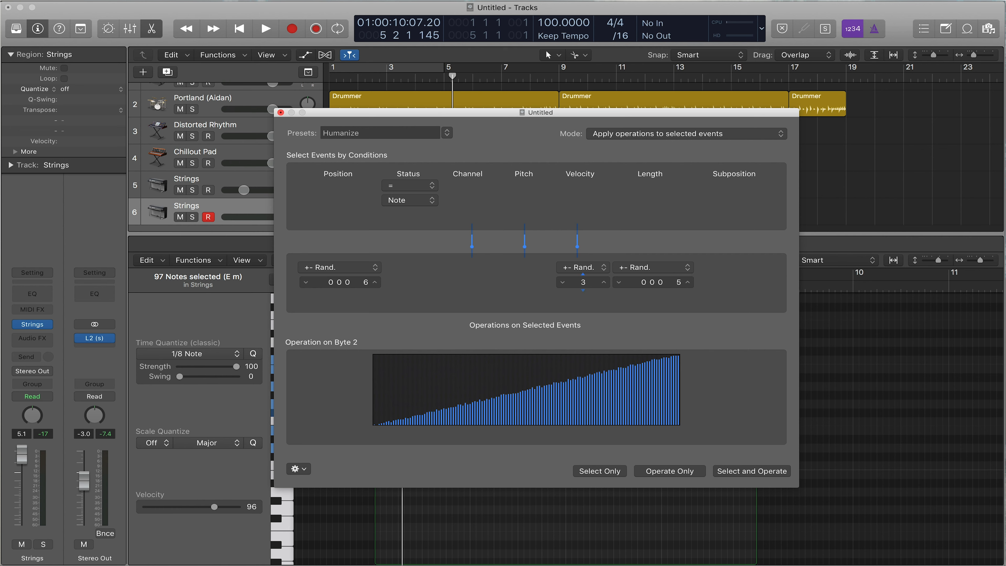
{"action": "left_click", "coordinate": [752, 475]}
{"action": "left_click", "coordinate": [282, 112]}
{"action": "left_click", "coordinate": [461, 329]}
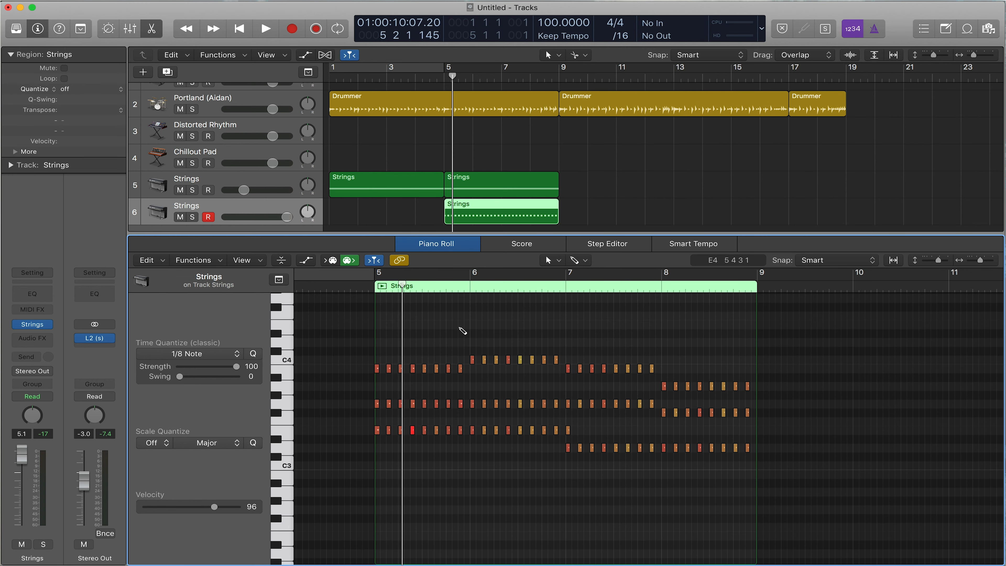
- Examine the humanized note starts against the grid at bar 5, beat 2, with the playhead placed on that beat
{"action": "key", "text": "super+Right"}
{"action": "key", "text": "super+Right"}
{"action": "key", "text": "super+Right"}
{"action": "key", "text": "super+Right"}
{"action": "key", "text": "super+Right"}
{"action": "scroll", "coordinate": [459, 326], "scroll_direction": "left", "scroll_amount": 2}
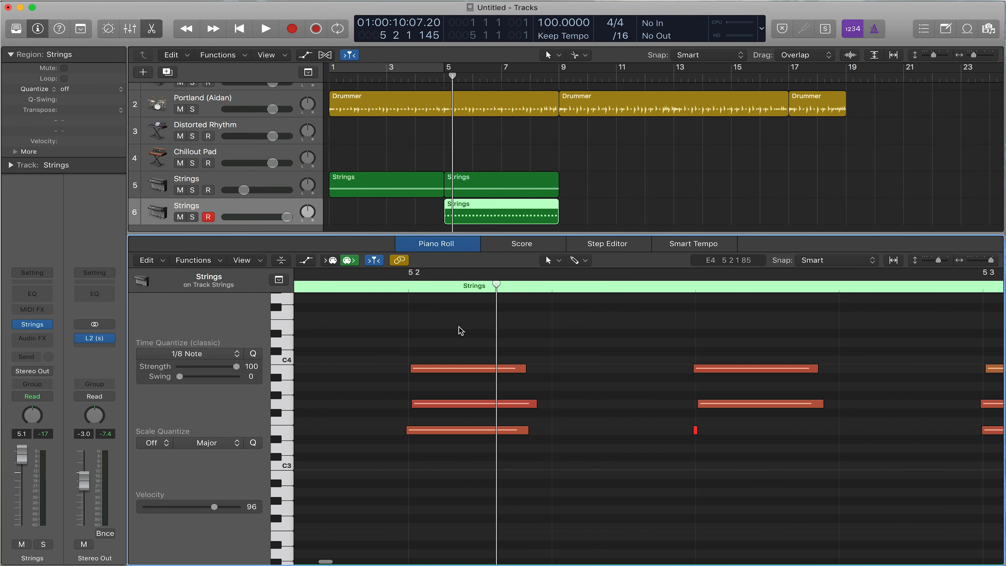
{"action": "left_click", "coordinate": [414, 285]}
{"action": "key", "text": "super+Left"}
{"action": "key", "text": "super+Left"}
{"action": "key", "text": "super+Left"}
{"action": "key", "text": "super+Left"}
{"action": "key", "text": "super+Left"}
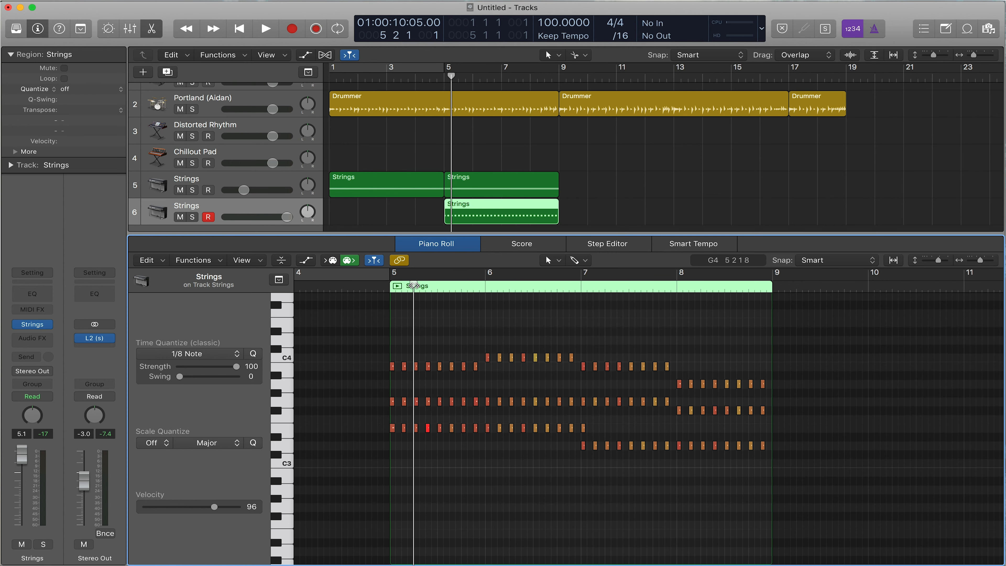
- Play the humanized spiccato part with the other tracks from just before bar 5 and stop in bar 8
{"action": "key", "text": "space"}
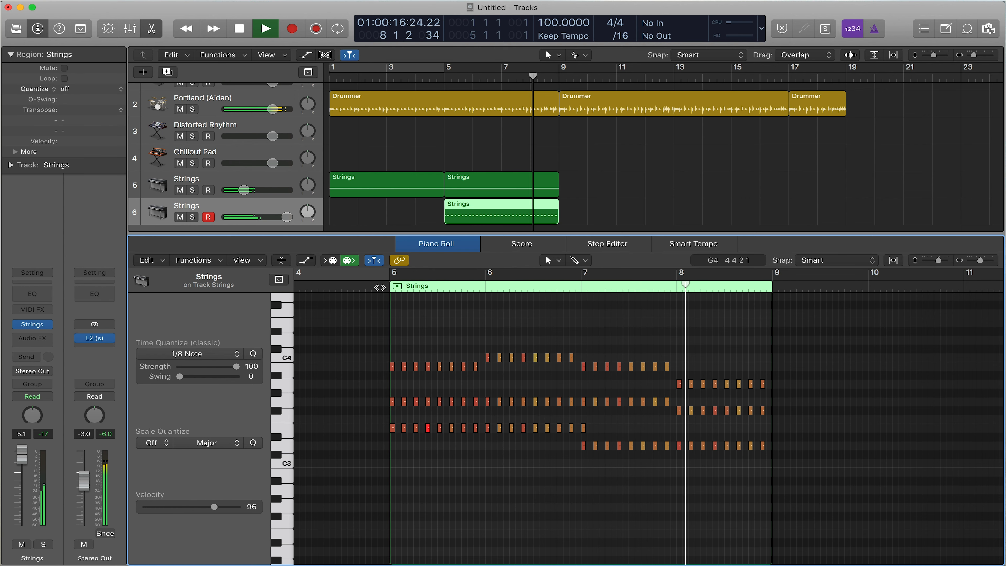
{"action": "key", "text": "space"}
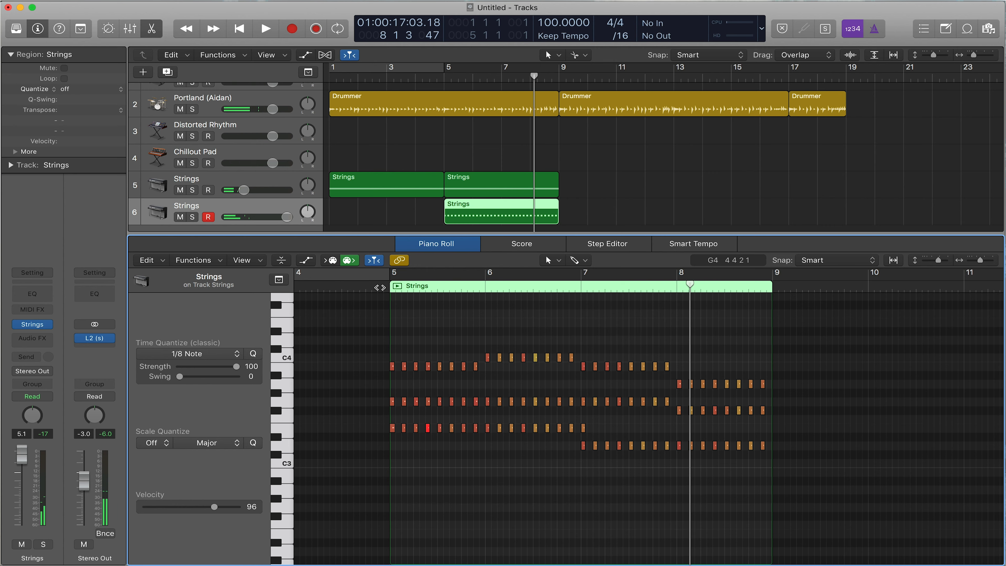
{"action": "key", "text": "super+Left"}
{"action": "left_click_drag", "start_coordinate": [440, 313], "coordinate": [750, 456]}
{"action": "key", "text": "e"}
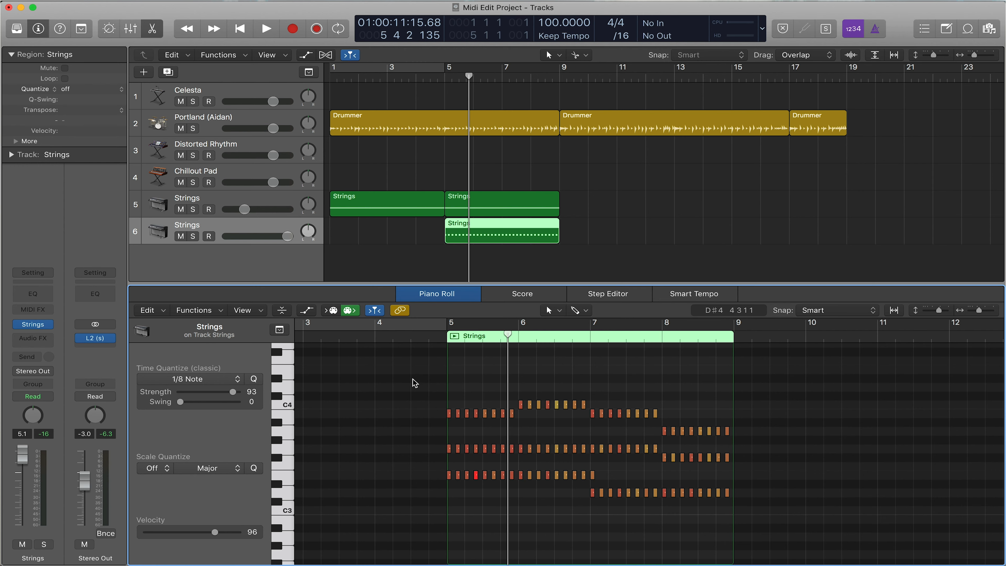
- Set the quantize strength of all spiccato notes to 100 and apply the Fixed Velocity MIDI transform with a value of 54
{"action": "left_click_drag", "start_coordinate": [415, 382], "coordinate": [766, 519]}
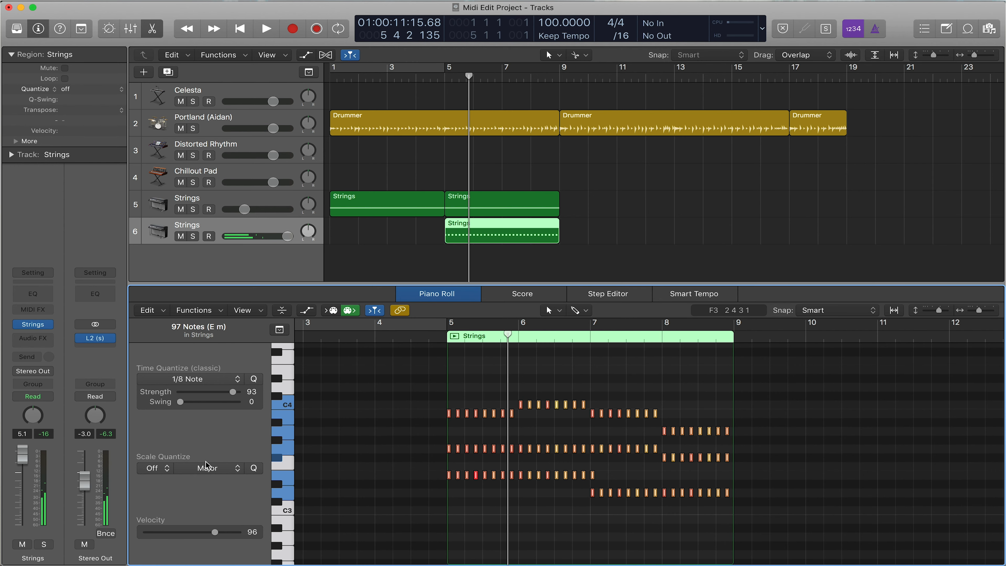
{"action": "left_click_drag", "start_coordinate": [233, 396], "coordinate": [287, 396]}
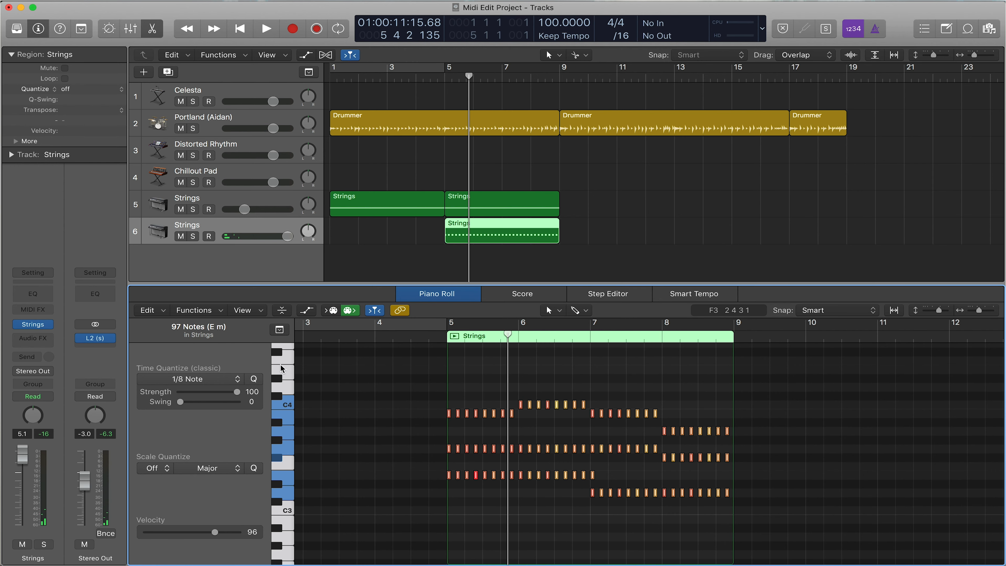
{"action": "left_click", "coordinate": [216, 310]}
{"action": "mouse_move", "coordinate": [214, 414]}
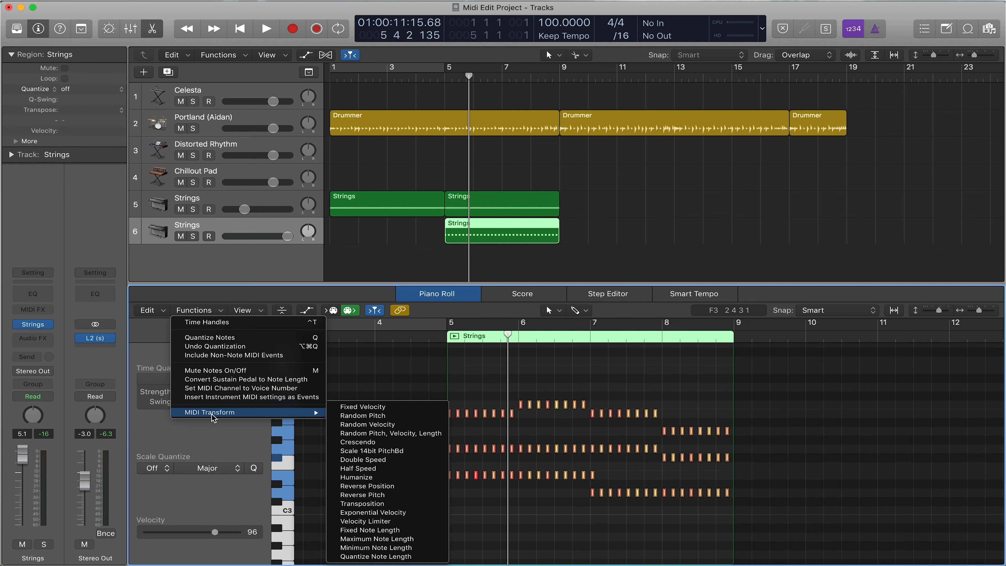
{"action": "left_click", "coordinate": [379, 408]}
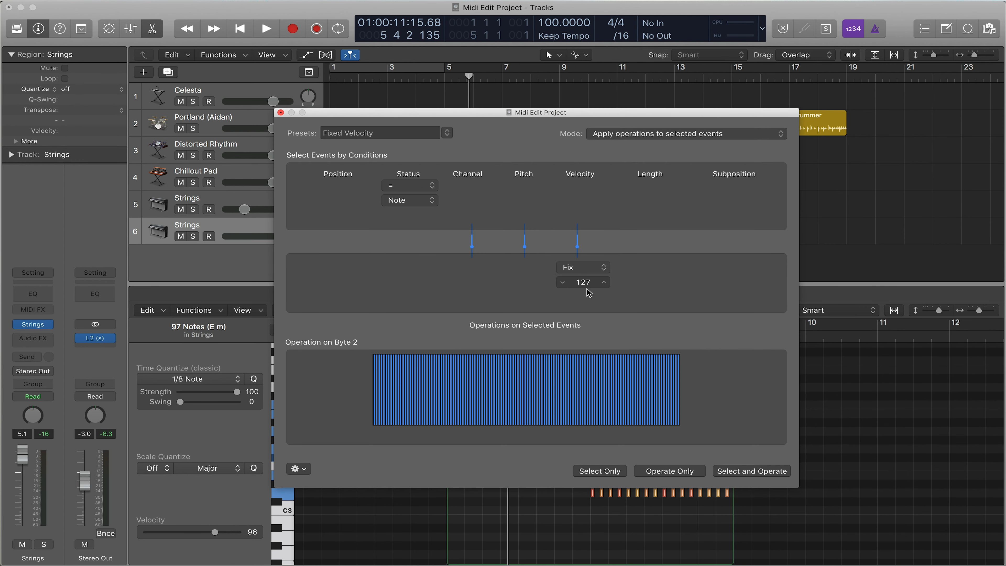
{"action": "left_click_drag", "start_coordinate": [583, 282], "coordinate": [582, 310]}
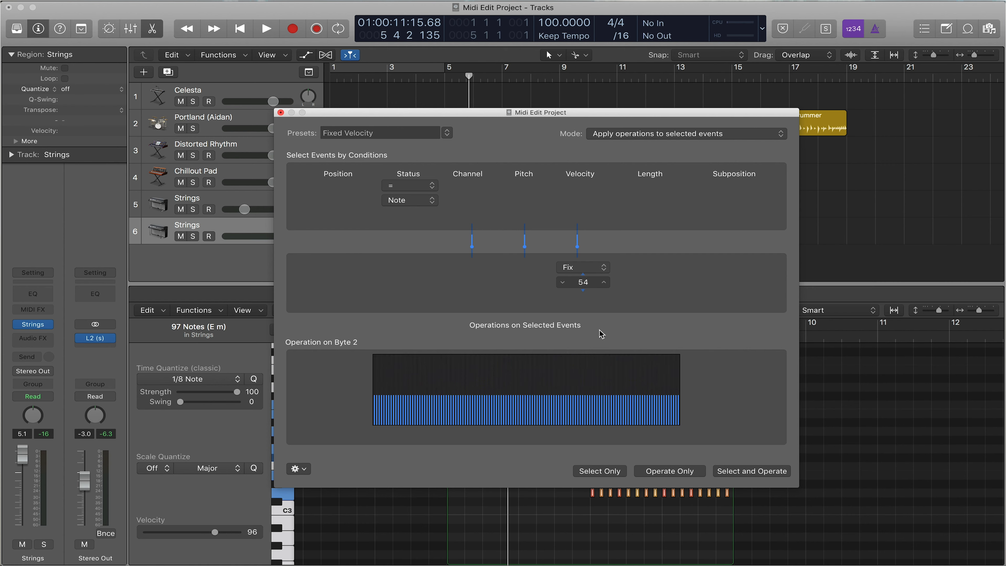
{"action": "left_click", "coordinate": [679, 475]}
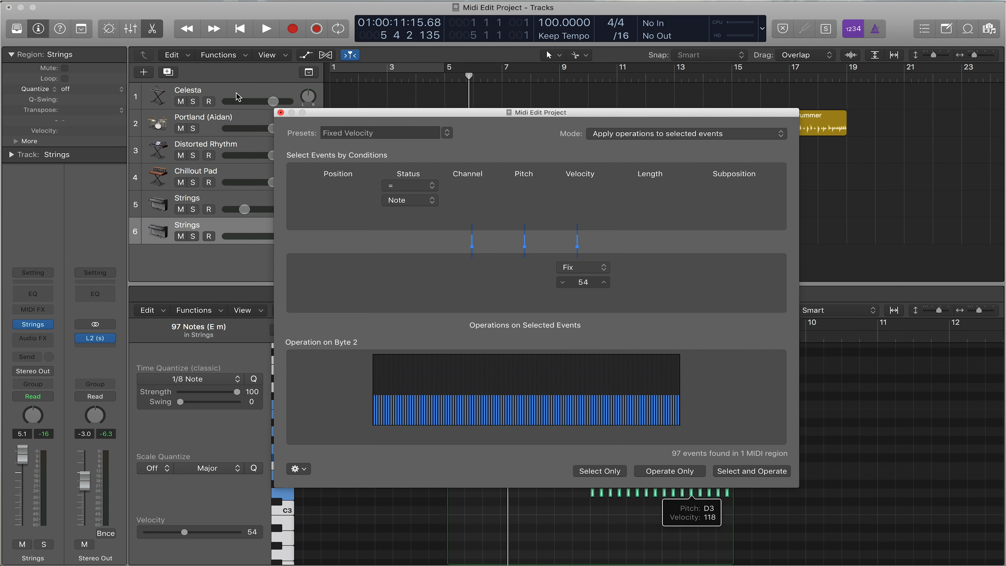
{"action": "left_click", "coordinate": [280, 112]}
- Play the fixed-velocity part from just before bar 5 and solo the spiccato Strings track
{"action": "left_click", "coordinate": [431, 336]}
{"action": "key", "text": "space"}
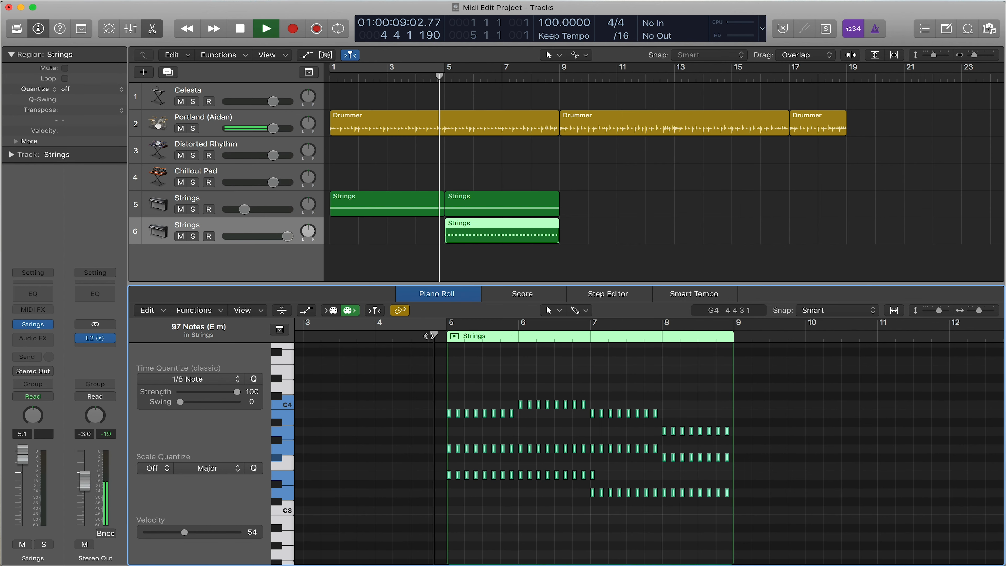
{"action": "left_click", "coordinate": [202, 239]}
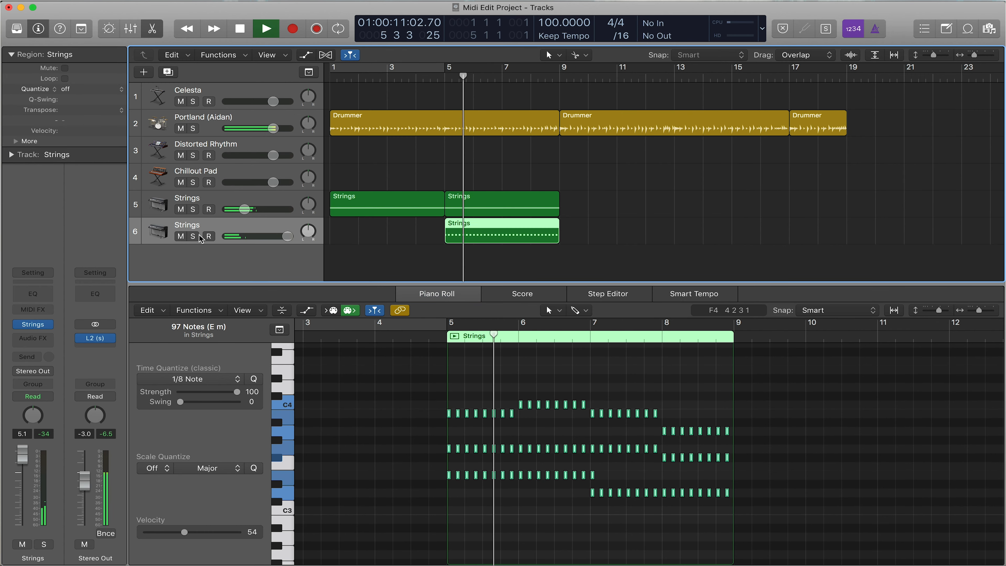
{"action": "left_click", "coordinate": [195, 237]}
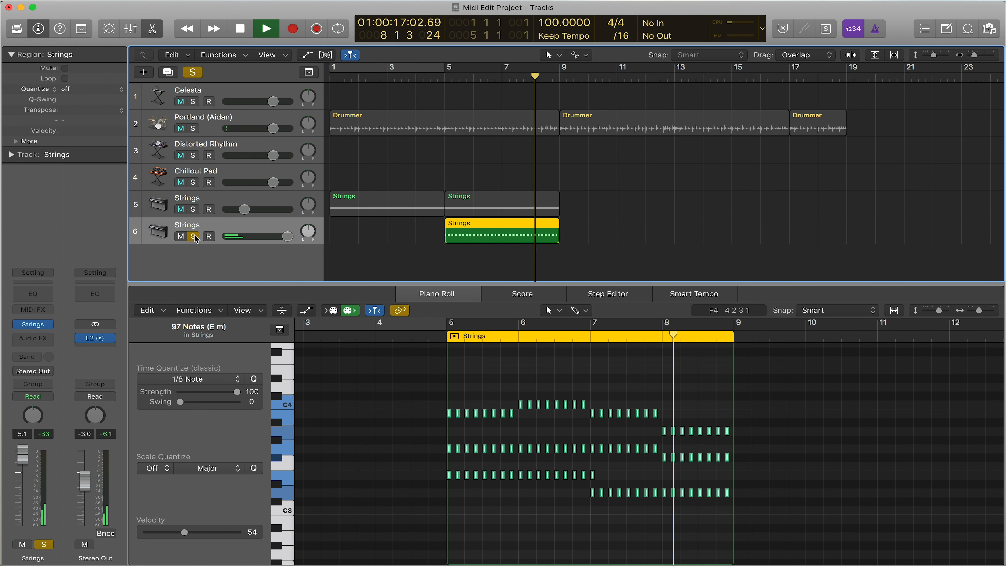
- Stop playback and apply the Humanize MIDI transform to all spiccato notes with random ranges of 3 for position and 6 for velocity
{"action": "key", "text": "space"}
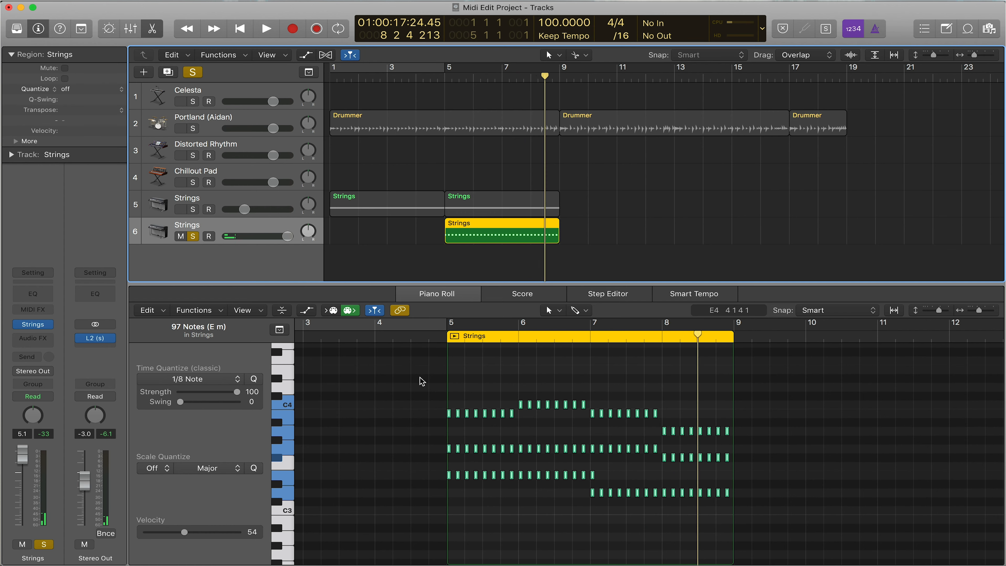
{"action": "left_click", "coordinate": [201, 311]}
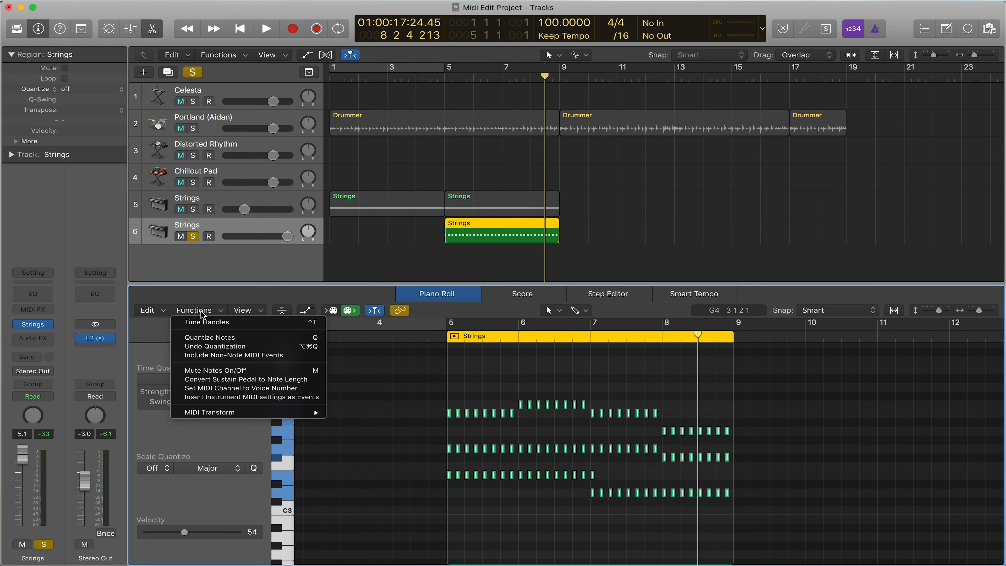
{"action": "mouse_move", "coordinate": [208, 413]}
{"action": "mouse_move", "coordinate": [264, 414]}
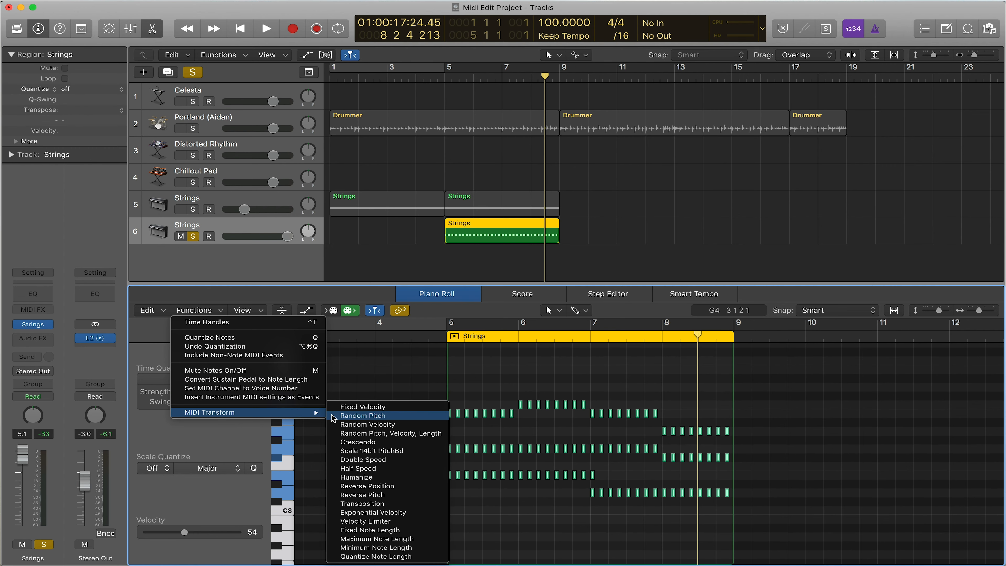
{"action": "left_click", "coordinate": [406, 481]}
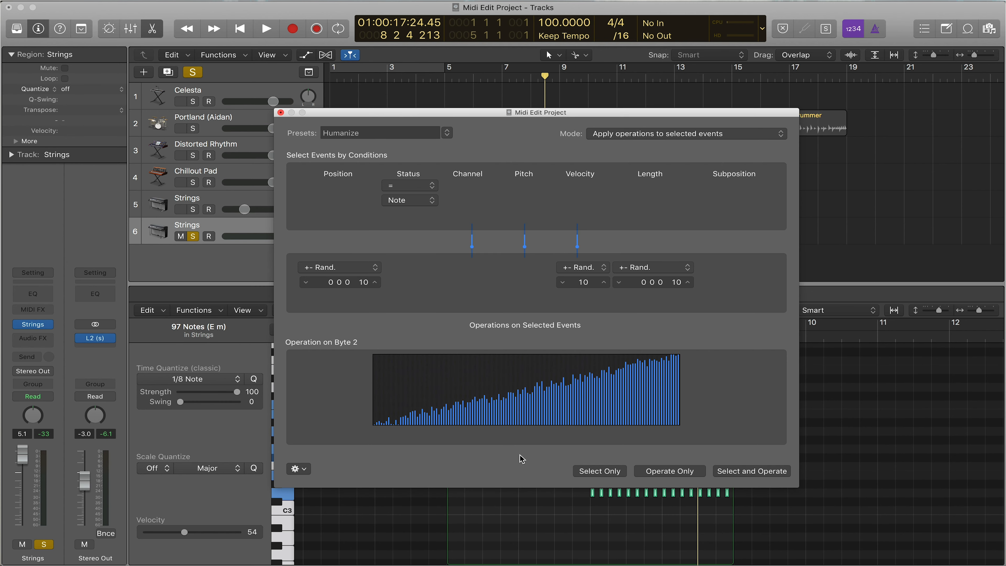
{"action": "left_click_drag", "start_coordinate": [363, 282], "coordinate": [364, 278]}
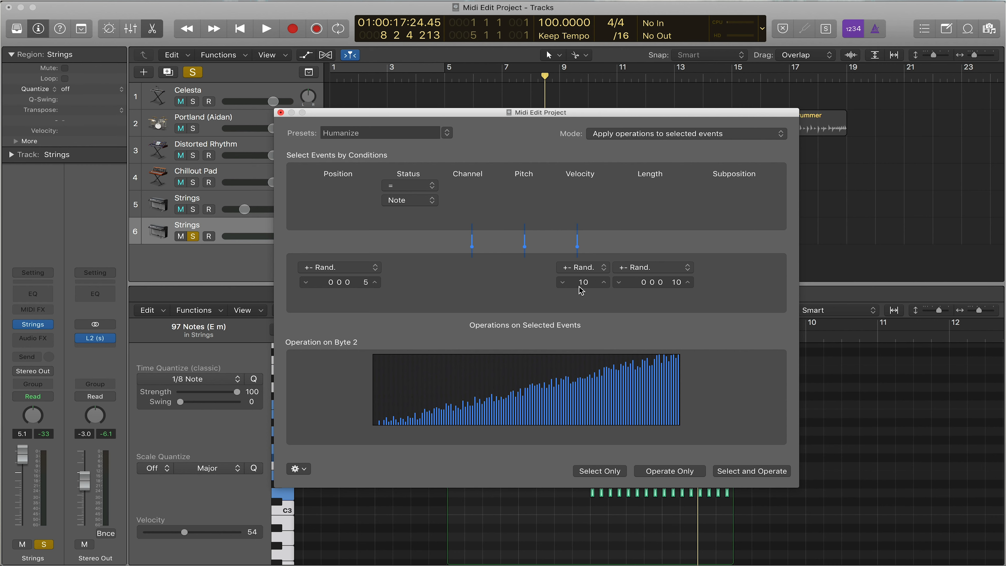
{"action": "left_click_drag", "start_coordinate": [580, 282], "coordinate": [580, 288]}
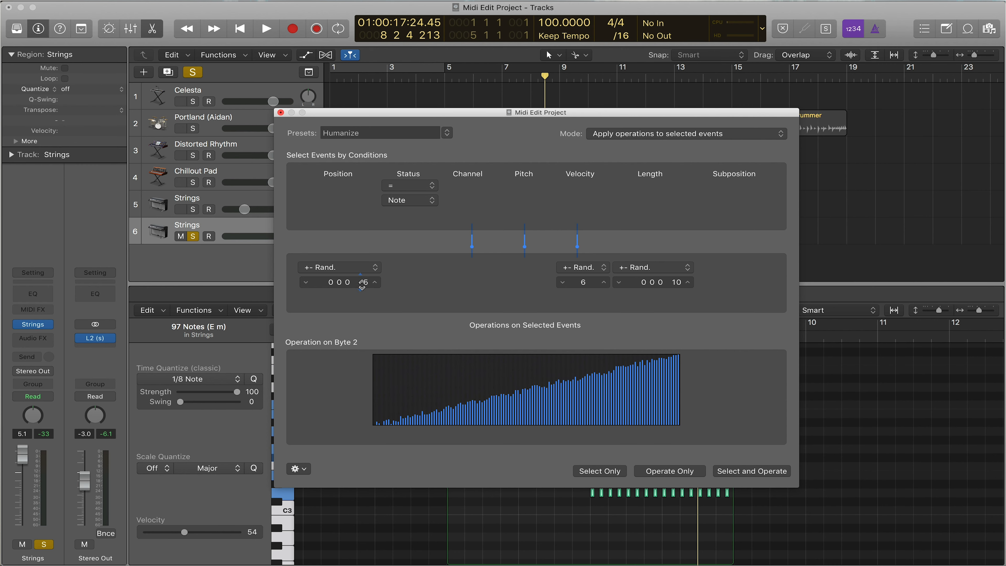
{"action": "left_click_drag", "start_coordinate": [360, 282], "coordinate": [360, 287]}
{"action": "left_click", "coordinate": [655, 471]}
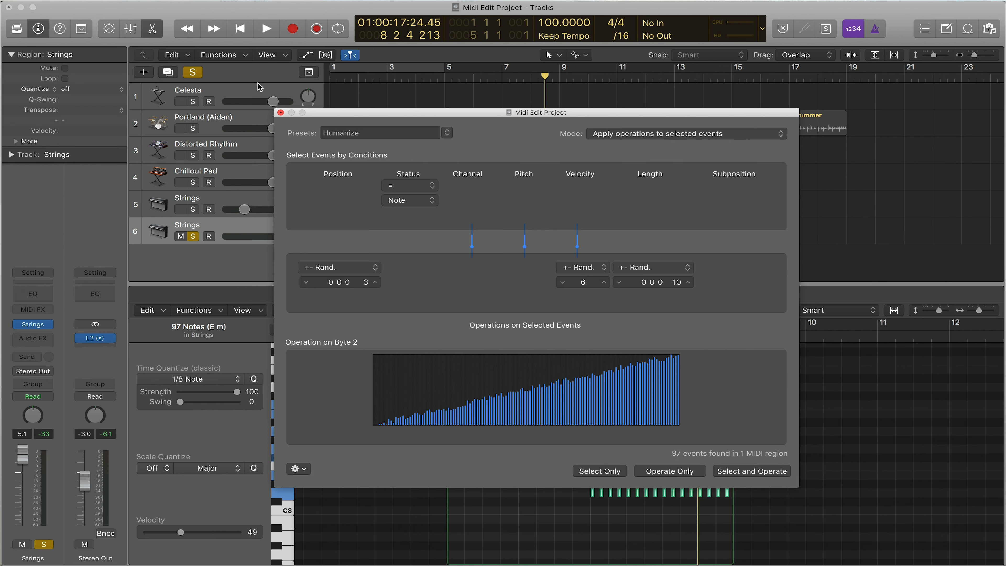
{"action": "left_click", "coordinate": [280, 112]}
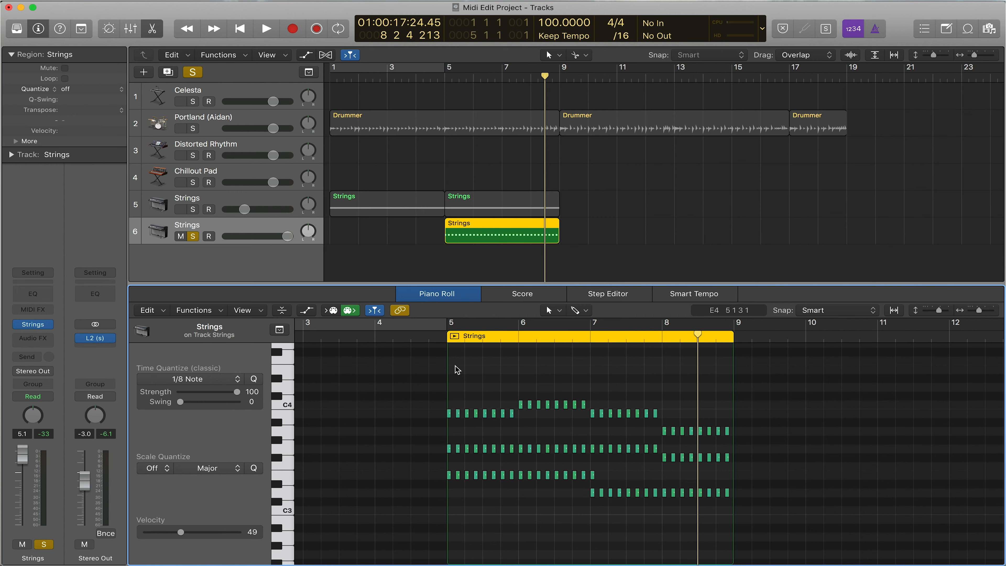
- Play the newly humanized spiccato part from just before bar 5 and stop within the same bar
{"action": "left_click", "coordinate": [434, 341]}
{"action": "key", "text": "space"}
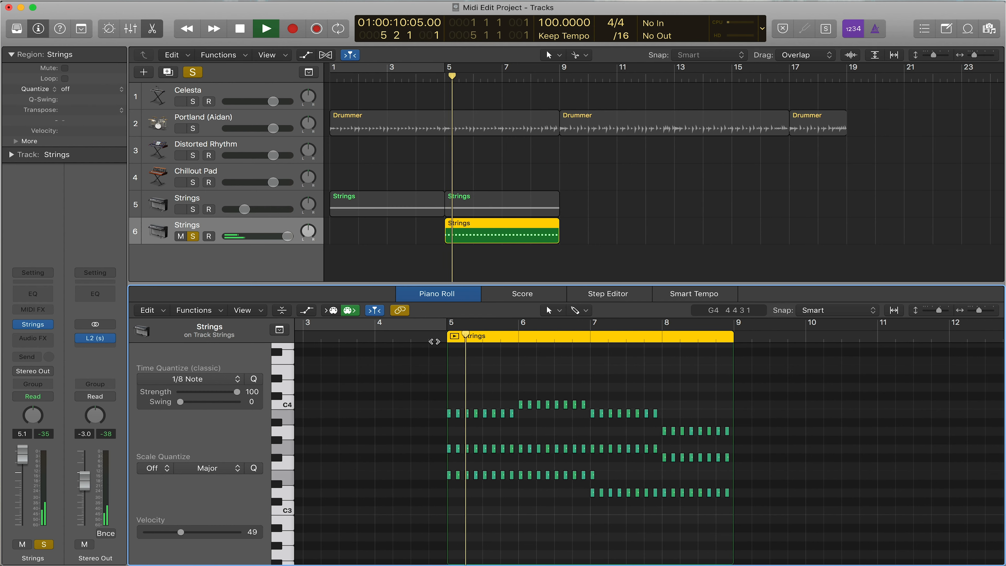
{"action": "key", "text": "space"}
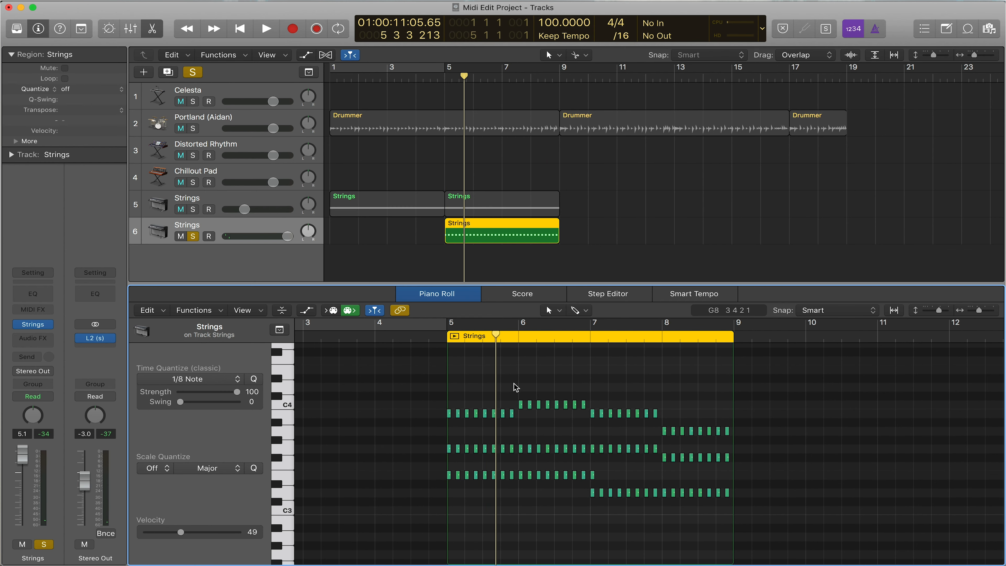
- Raise the velocity of all spiccato notes together to a value of 85 and listen from just before bar 5
{"action": "left_click_drag", "start_coordinate": [398, 370], "coordinate": [793, 538]}
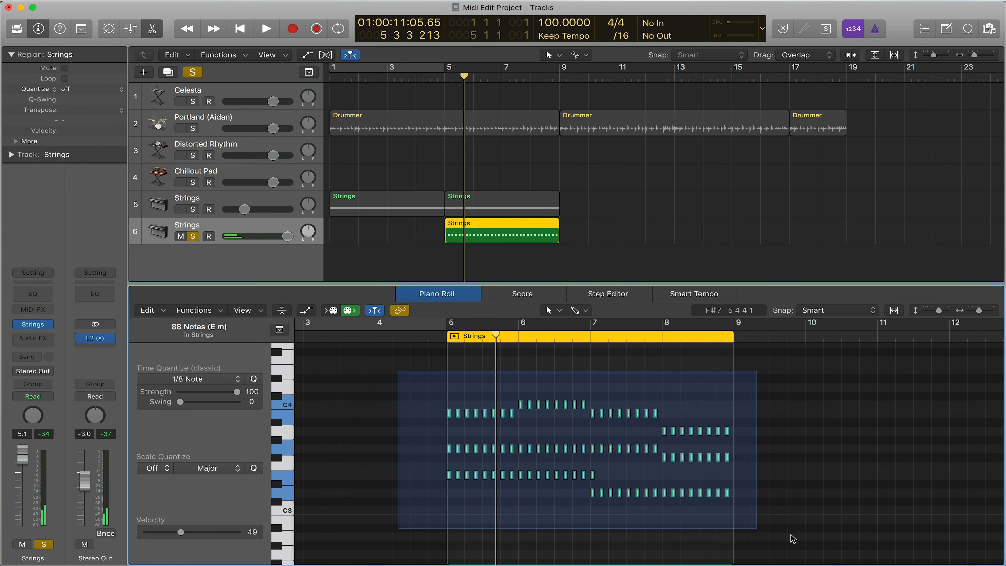
{"action": "left_click_drag", "start_coordinate": [181, 533], "coordinate": [211, 535]}
{"action": "left_click", "coordinate": [432, 346]}
{"action": "double_click", "coordinate": [442, 337]}
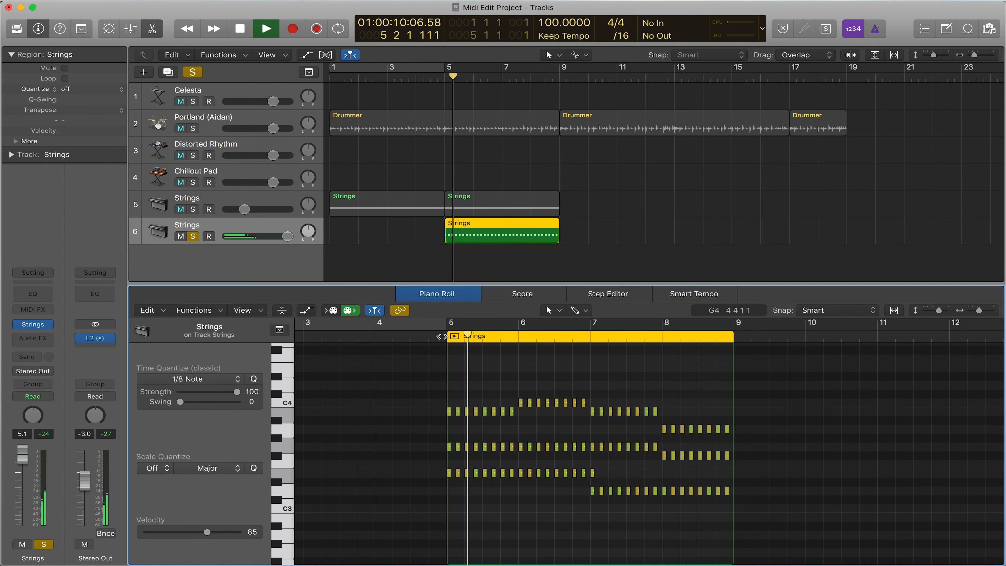
{"action": "key", "text": "space"}
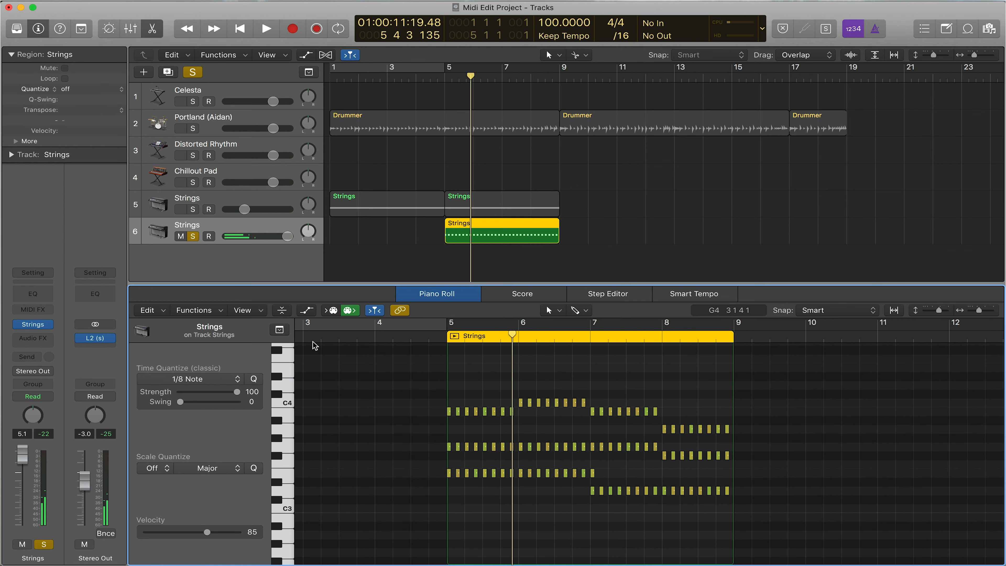
- Apply the Half Speed MIDI transform to the spiccato notes, multiplying position and length by 2.0000
{"action": "left_click", "coordinate": [183, 312]}
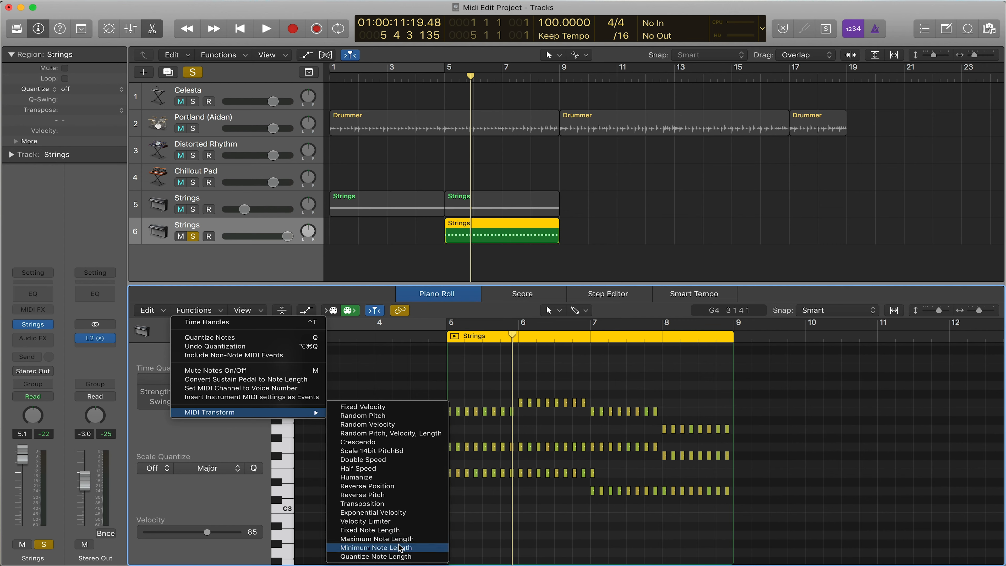
{"action": "left_click", "coordinate": [408, 470]}
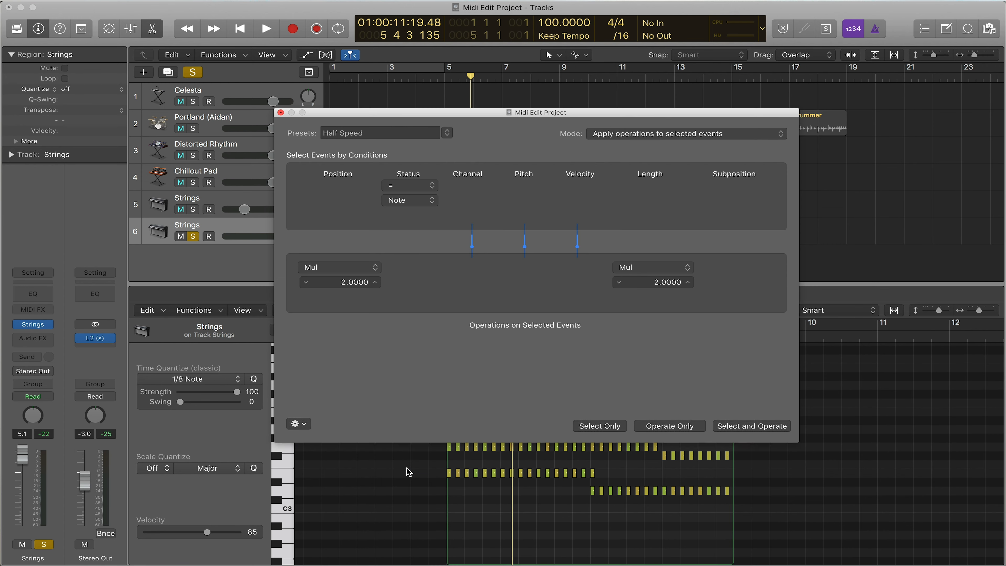
{"action": "left_click", "coordinate": [750, 377]}
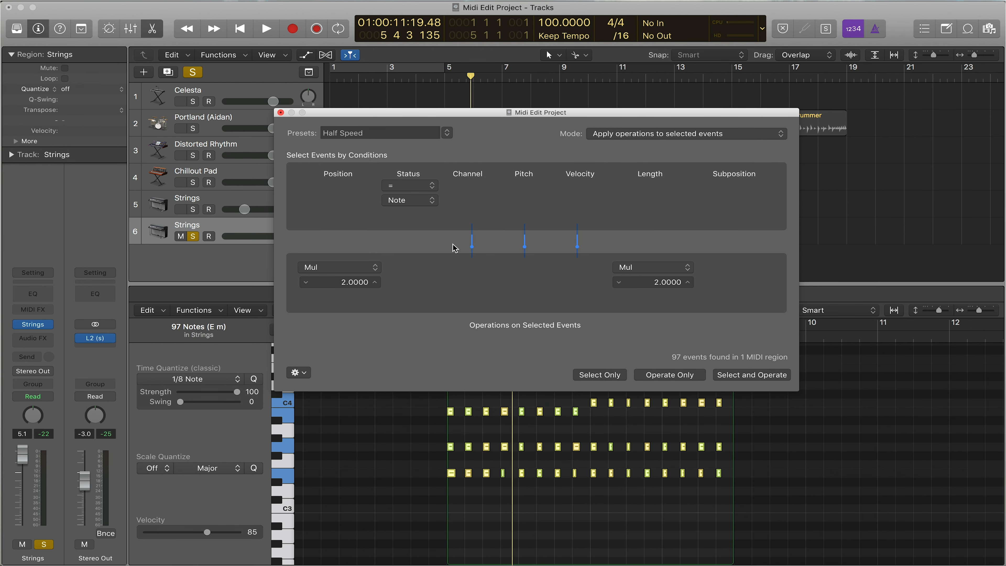
{"action": "left_click", "coordinate": [280, 112]}
{"action": "left_click_drag", "start_coordinate": [558, 234], "coordinate": [749, 234]}
{"action": "left_click", "coordinate": [554, 465]}
{"action": "key", "text": "super+z"}
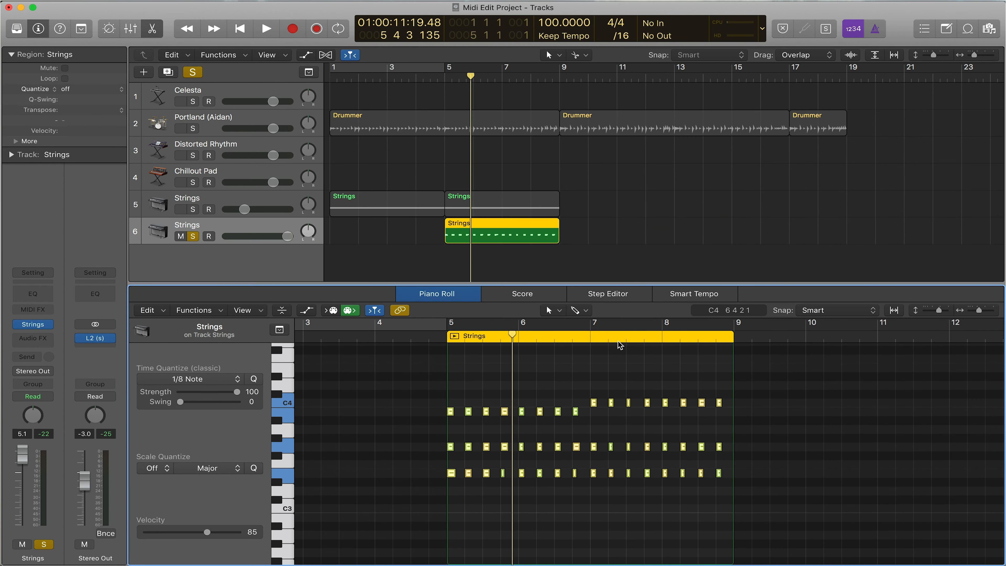
{"action": "left_click", "coordinate": [184, 310]}
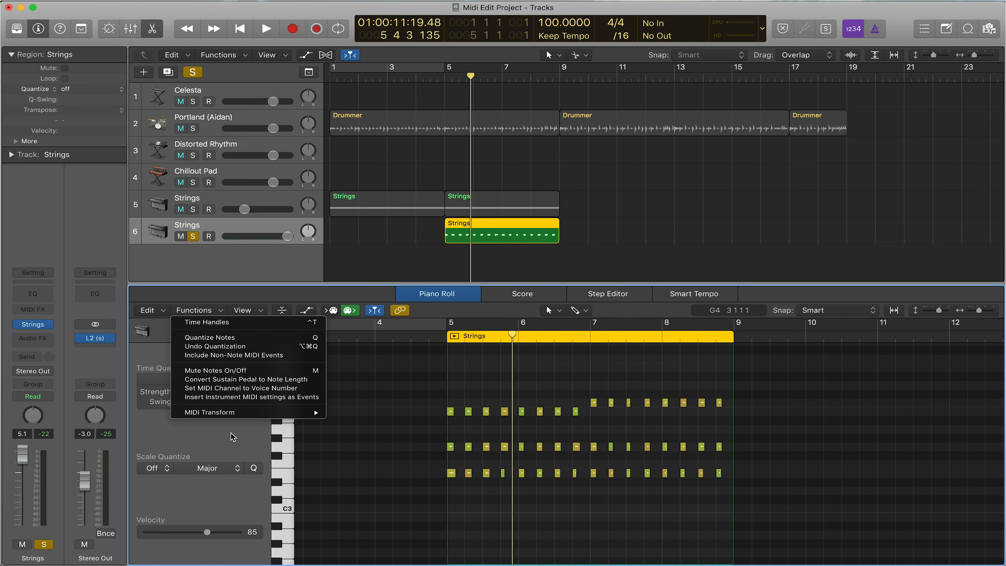
{"action": "mouse_move", "coordinate": [243, 415]}
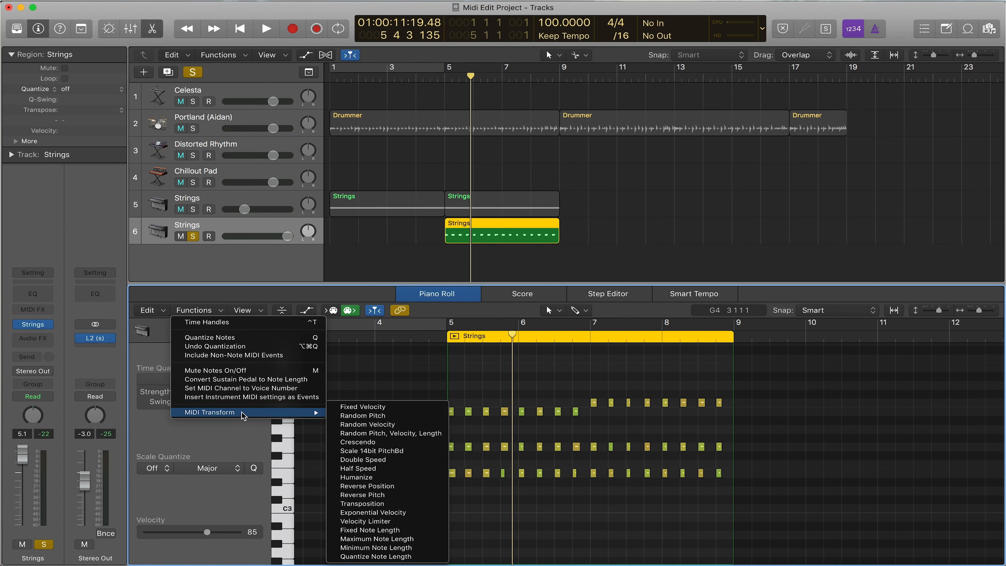
{"action": "left_click", "coordinate": [478, 372]}
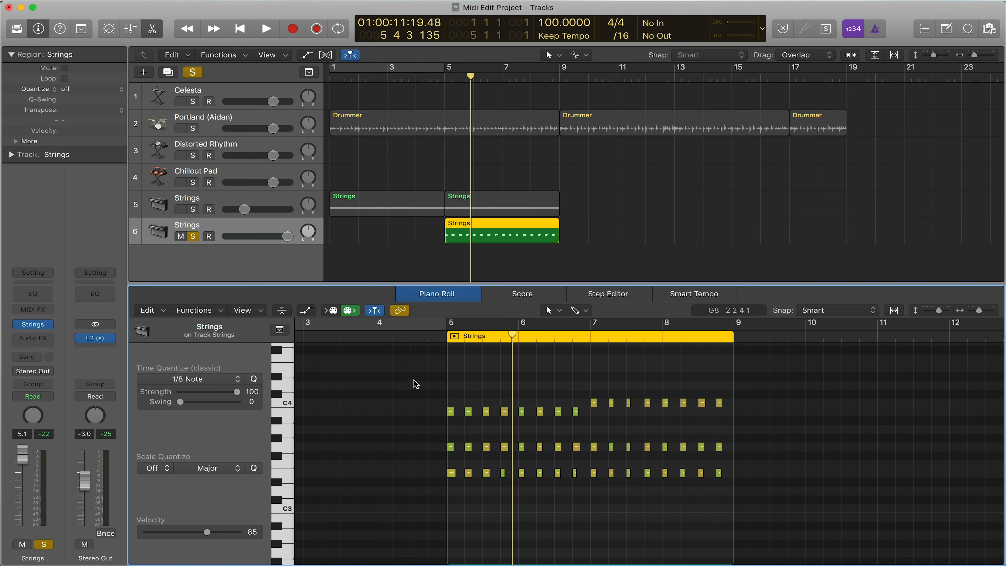
- Draw rising velocity ramps across bars 5 to 8 for the G3 and E3 lanes in the Step Editor
{"action": "left_click", "coordinate": [600, 294]}
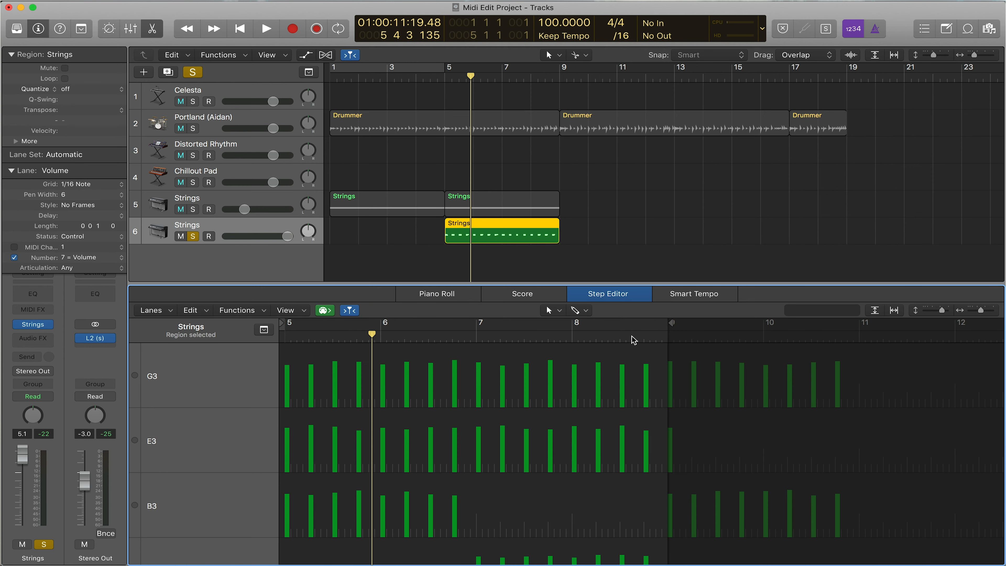
{"action": "scroll", "coordinate": [609, 380], "scroll_direction": "down", "scroll_amount": 1}
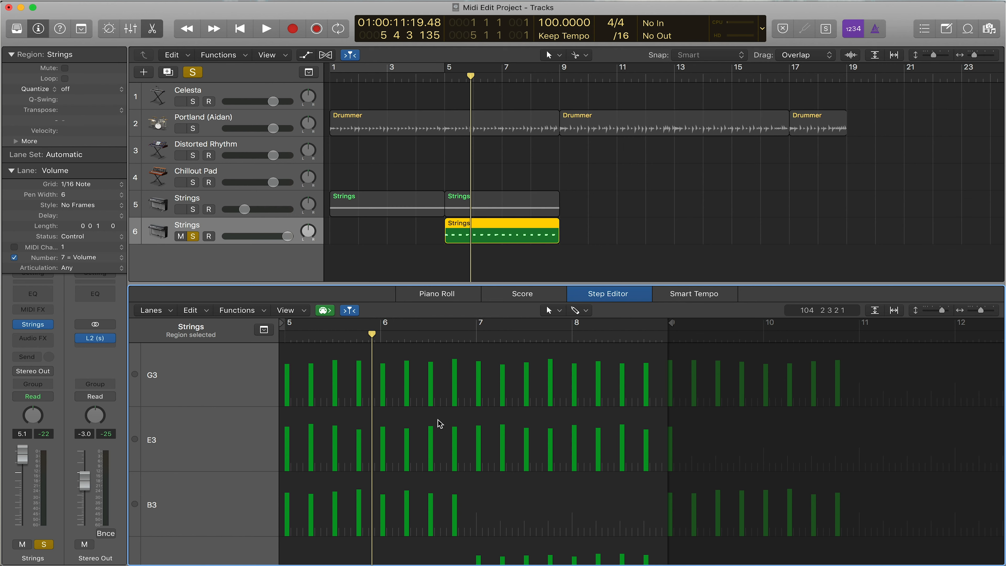
{"action": "mouse_move", "coordinate": [288, 398]}
{"action": "left_mouse_down"}
{"action": "mouse_move", "coordinate": [286, 352]}
{"action": "mouse_move", "coordinate": [287, 394]}
{"action": "mouse_move", "coordinate": [318, 388]}
{"action": "mouse_move", "coordinate": [287, 400]}
{"action": "mouse_move", "coordinate": [551, 372]}
{"action": "mouse_move", "coordinate": [616, 360]}
{"action": "mouse_move", "coordinate": [650, 340]}
{"action": "left_mouse_up"}
{"action": "scroll", "coordinate": [423, 458], "scroll_direction": "down", "scroll_amount": 1}
{"action": "mouse_move", "coordinate": [286, 436]}
{"action": "left_mouse_down"}
{"action": "mouse_move", "coordinate": [471, 418]}
{"action": "mouse_move", "coordinate": [656, 382]}
{"action": "left_mouse_up"}
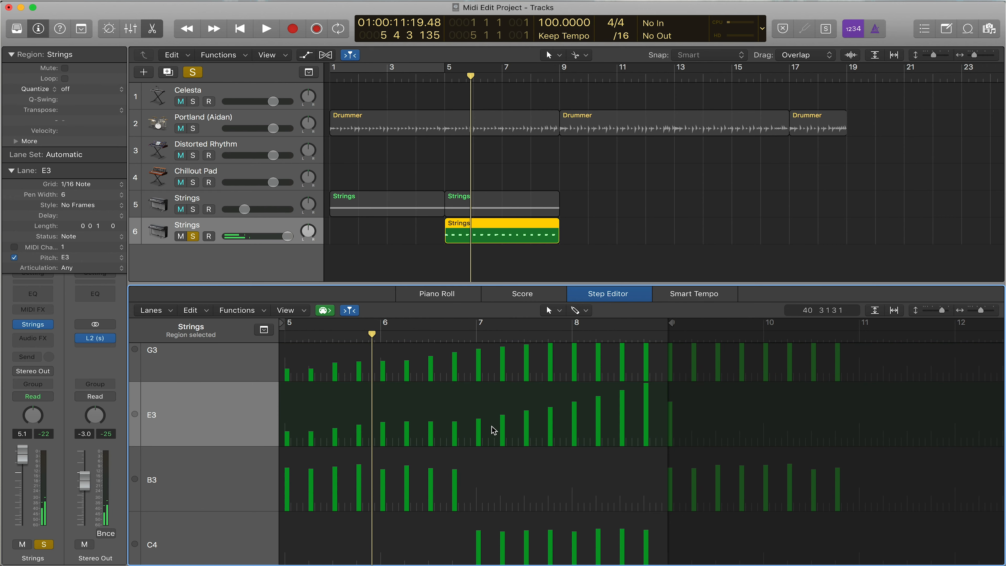
- Draw rising velocity ramps for the B3 lane in bars 5 and 6 and the C4 lane in bars 7 and 8
{"action": "scroll", "coordinate": [490, 427], "scroll_direction": "down", "scroll_amount": 3}
{"action": "left_click_drag", "start_coordinate": [287, 426], "coordinate": [460, 387]}
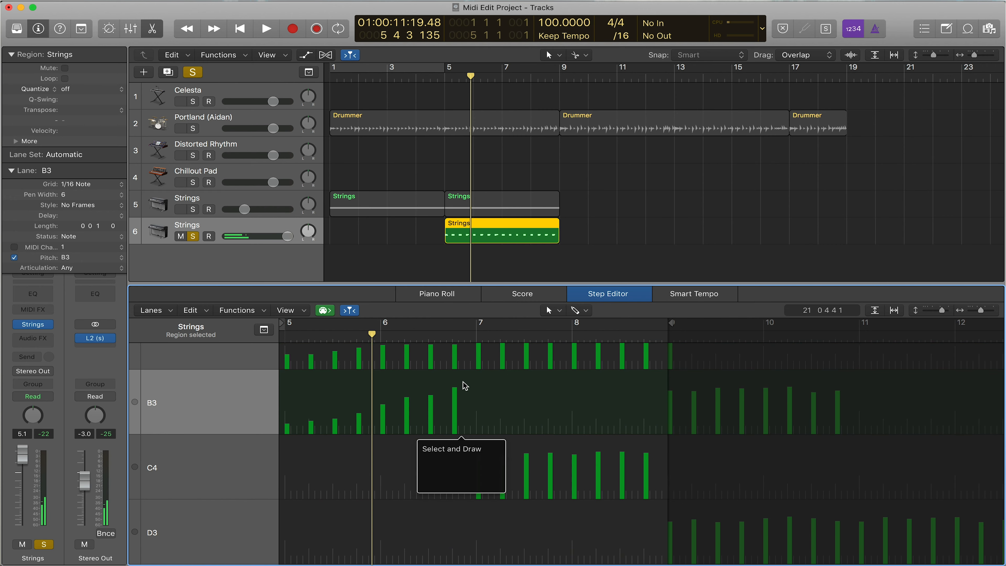
{"action": "scroll", "coordinate": [471, 397], "scroll_direction": "down", "scroll_amount": 1}
{"action": "left_click", "coordinate": [475, 430]}
{"action": "left_click_drag", "start_coordinate": [477, 426], "coordinate": [650, 404]}
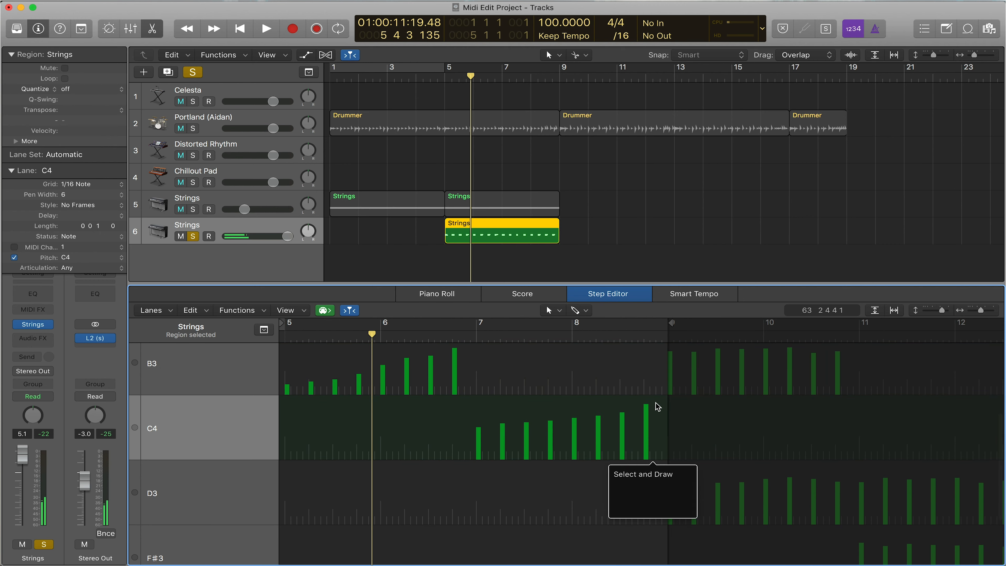
- Play the velocity ramps from just before bar 5 to bar 8 and view the ramped notes in the Piano Roll
{"action": "left_click", "coordinate": [439, 77]}
{"action": "key", "text": "space"}
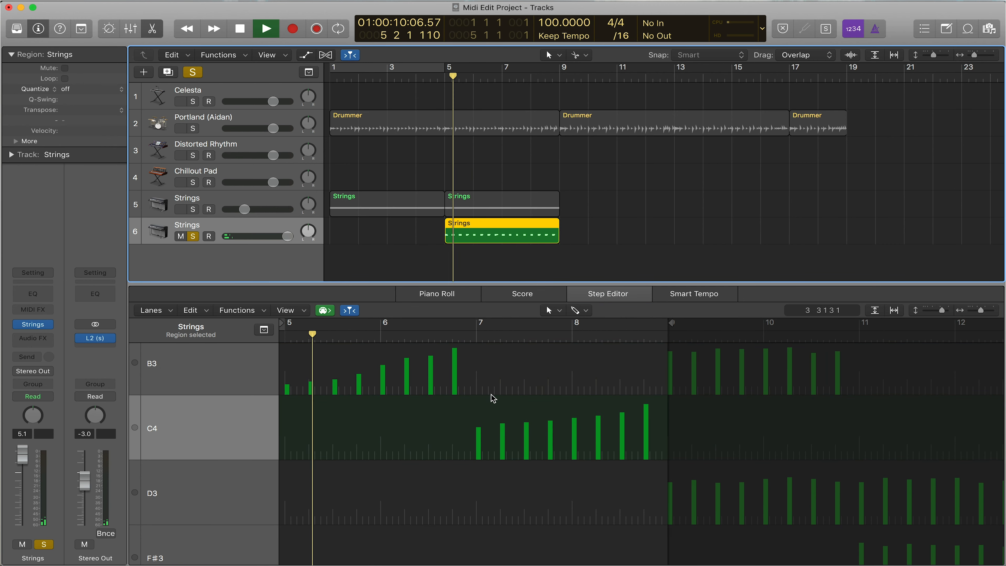
{"action": "scroll", "coordinate": [492, 393], "scroll_direction": "down", "scroll_amount": 3}
{"action": "scroll", "coordinate": [492, 393], "scroll_direction": "up", "scroll_amount": 4}
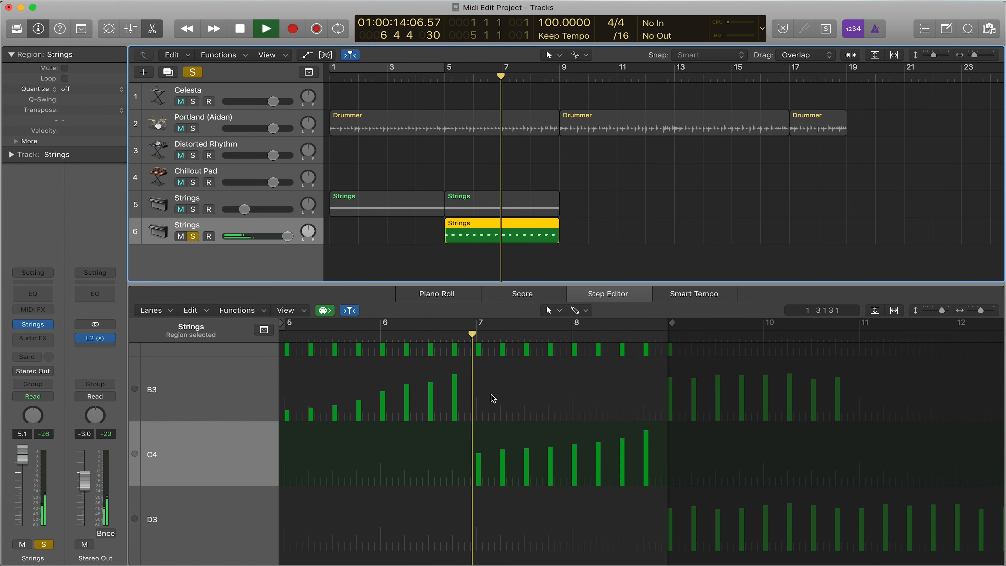
{"action": "scroll", "coordinate": [493, 398], "scroll_direction": "up", "scroll_amount": 2}
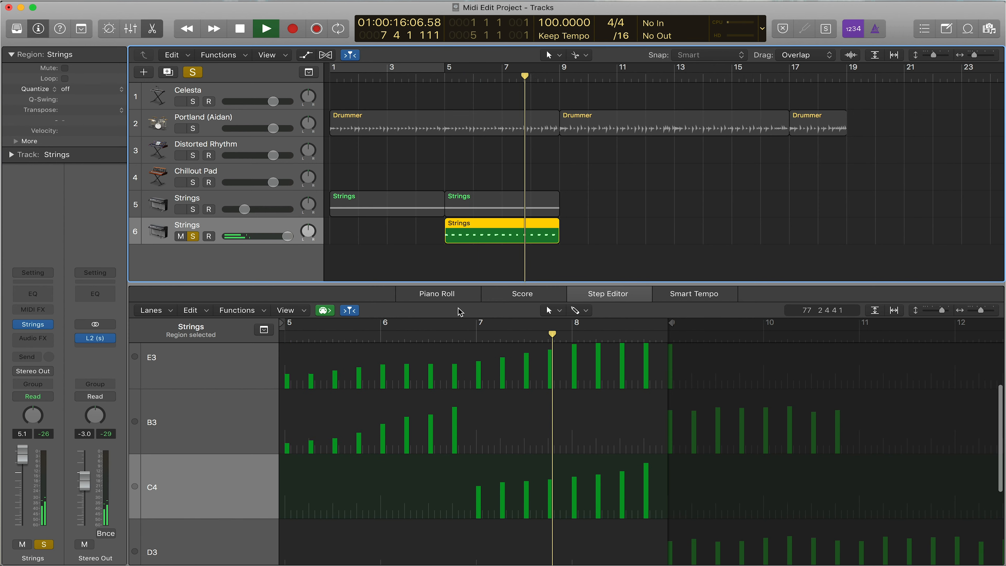
{"action": "key", "text": "space"}
{"action": "left_click", "coordinate": [420, 295]}
{"action": "scroll", "coordinate": [562, 528], "scroll_direction": "right", "scroll_amount": 5}
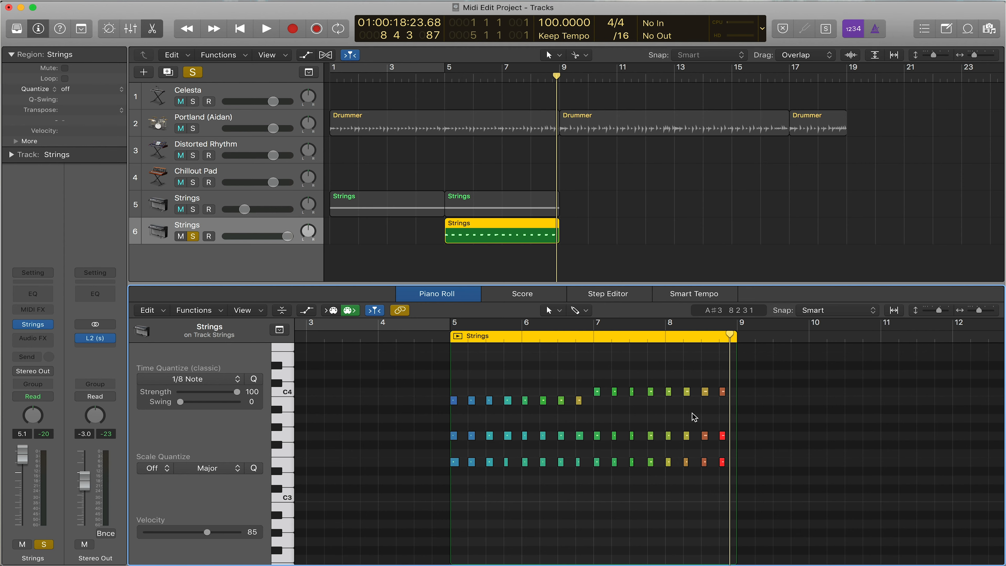
- Undo the velocity ramps and the Half Speed transform, turn off solo and select the spiccato region again
{"action": "left_click", "coordinate": [518, 238], "text": "super"}
{"action": "key", "text": "super+z"}
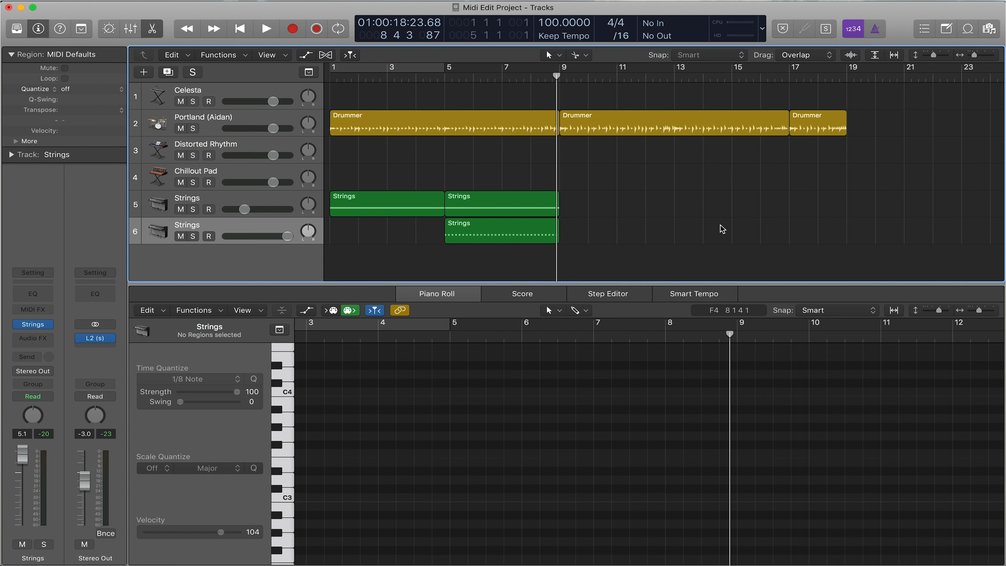
{"action": "left_click", "coordinate": [469, 232]}
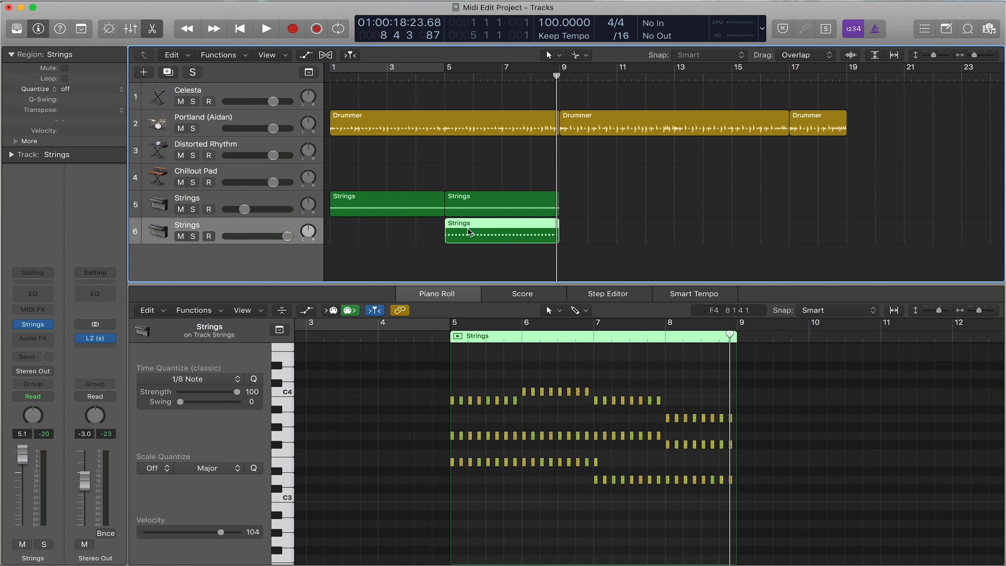
- Expand the track parameters of the spiccato Strings track to show its Transpose setting
{"action": "left_click_drag", "start_coordinate": [66, 111], "coordinate": [66, 112]}
{"action": "left_click", "coordinate": [11, 155]}
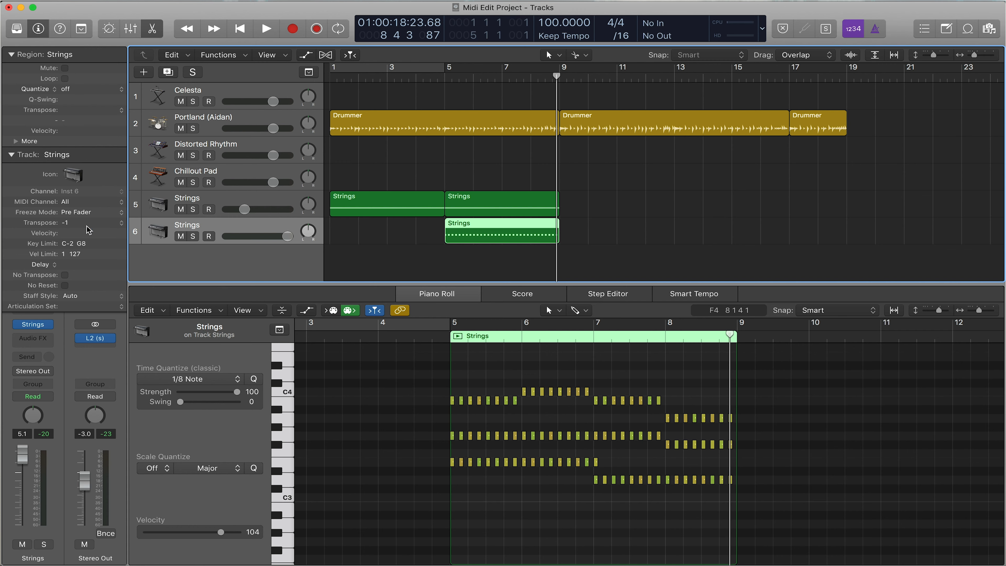
{"action": "left_click", "coordinate": [428, 370]}
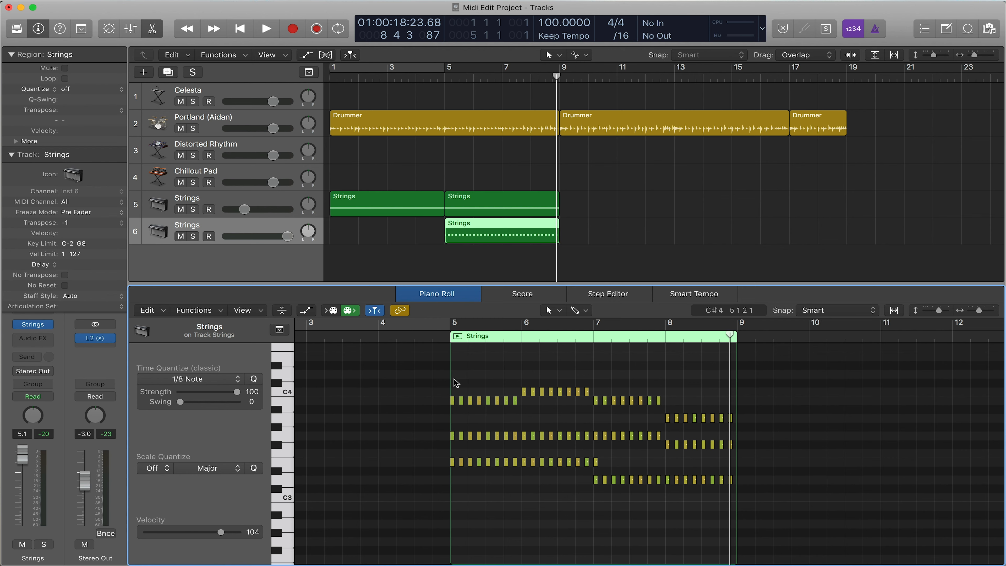
- Play from just before bar 5 with the spiccato track soloed, set its track transpose to +1 and stop in bar 8
{"action": "left_click", "coordinate": [431, 76]}
{"action": "key", "text": "space"}
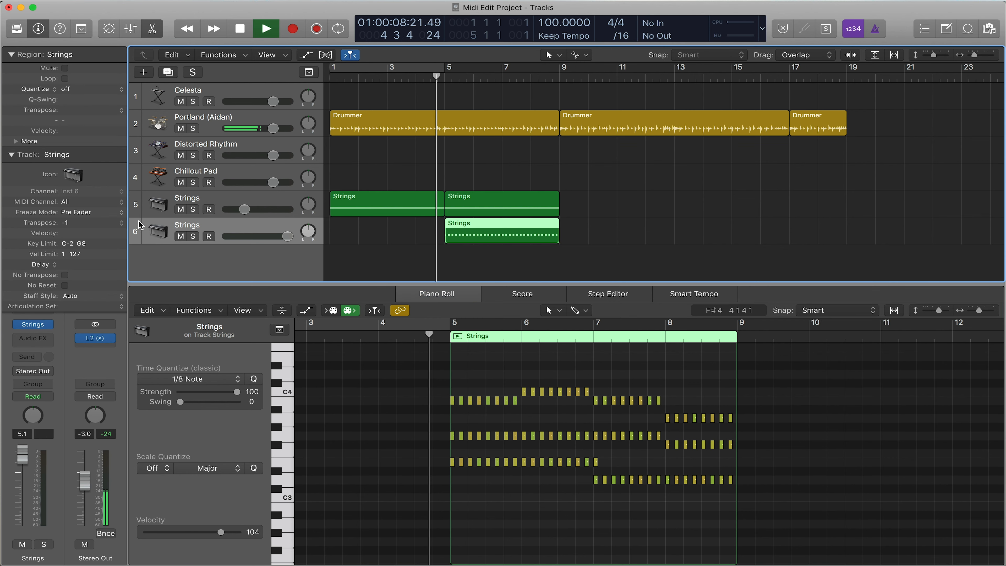
{"action": "key", "text": "s"}
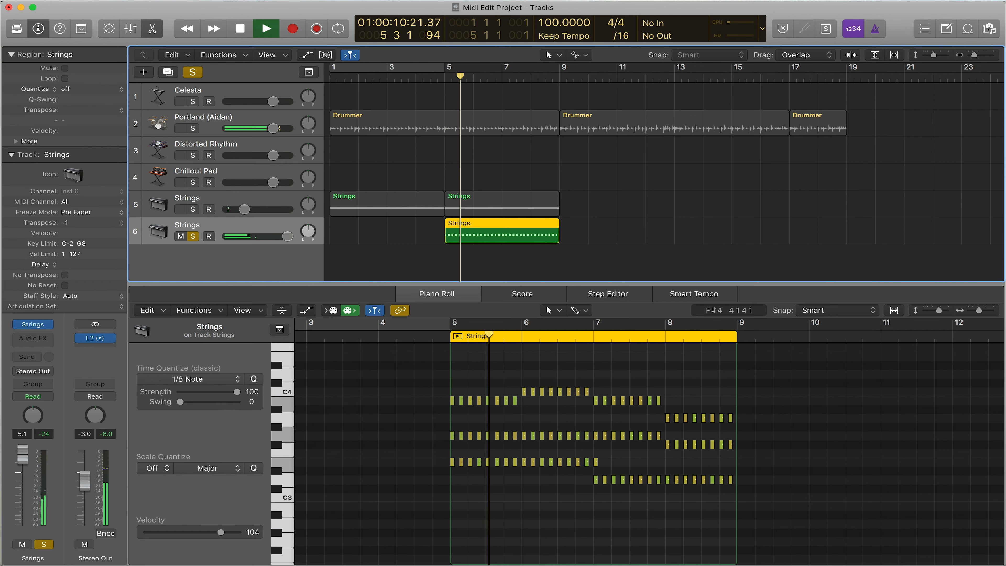
{"action": "left_click_drag", "start_coordinate": [93, 223], "coordinate": [92, 220]}
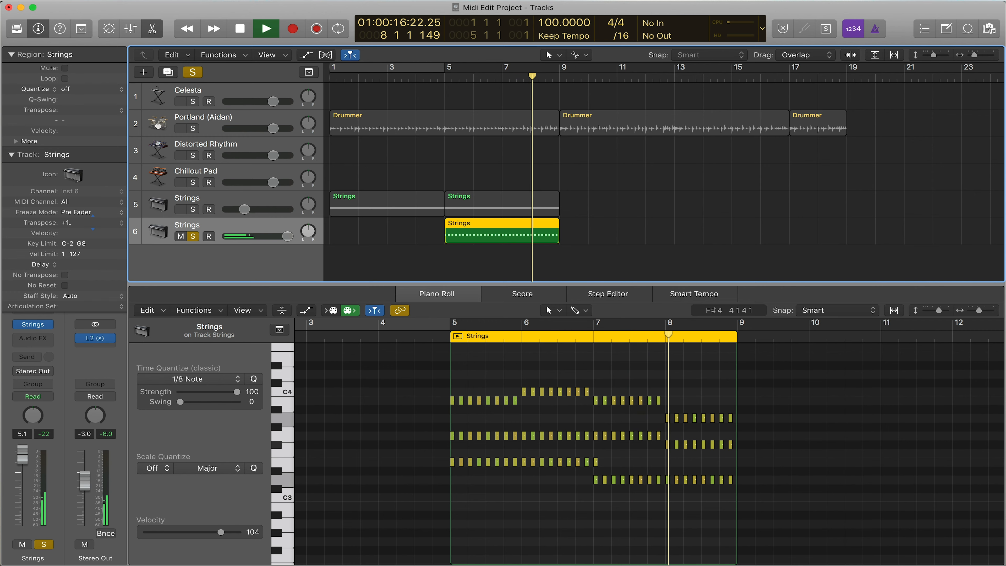
{"action": "key", "text": "space"}
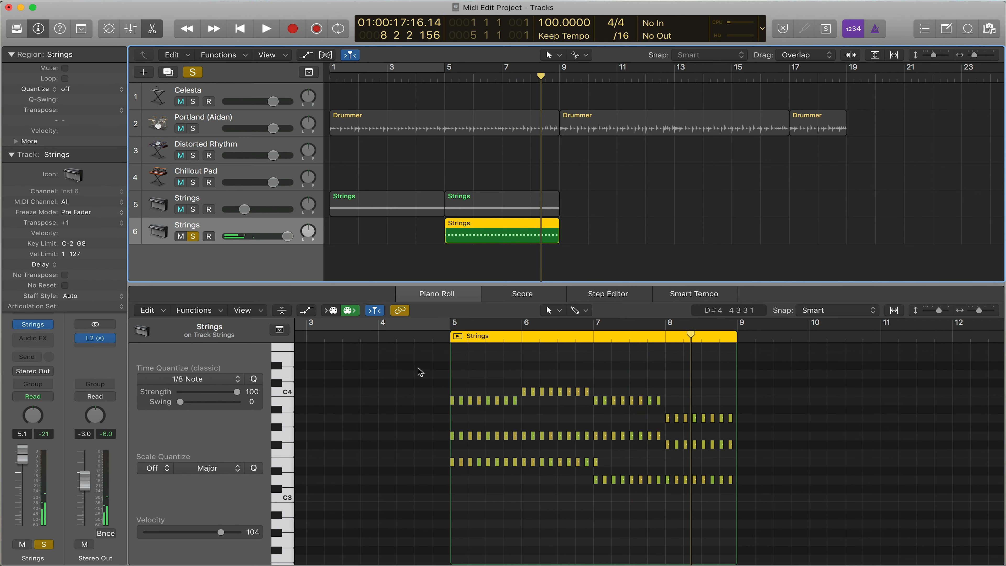